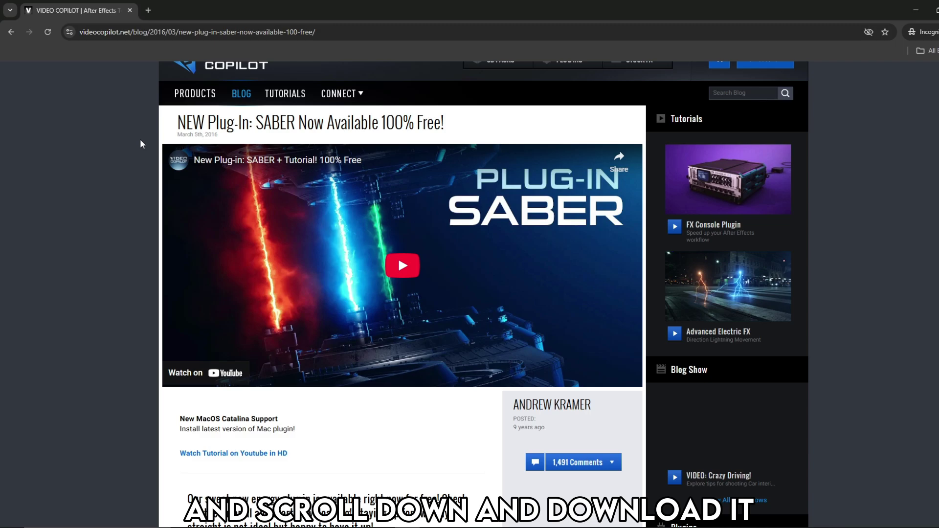
Step: Download the Windows version of the Saber plug-in for After Effects from the Video Copilot blog page
{"action": "scroll", "coordinate": [241, 523], "scroll_direction": "down", "scroll_amount": 5}
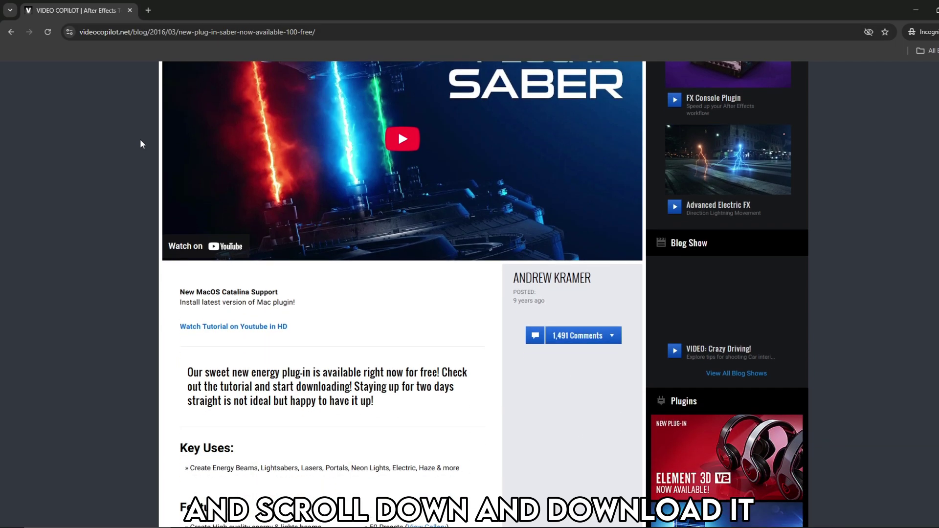
{"action": "scroll", "coordinate": [140, 139], "scroll_direction": "down", "scroll_amount": 5}
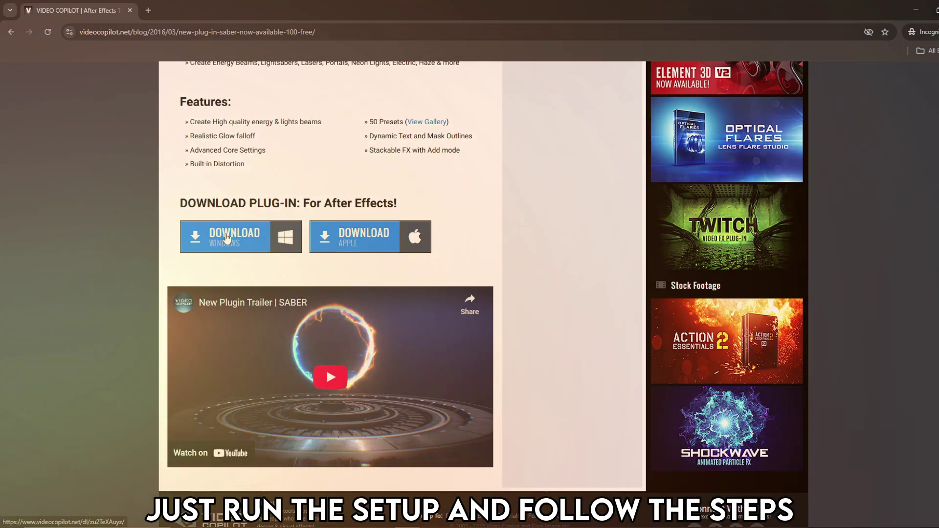
{"action": "left_click", "coordinate": [226, 238]}
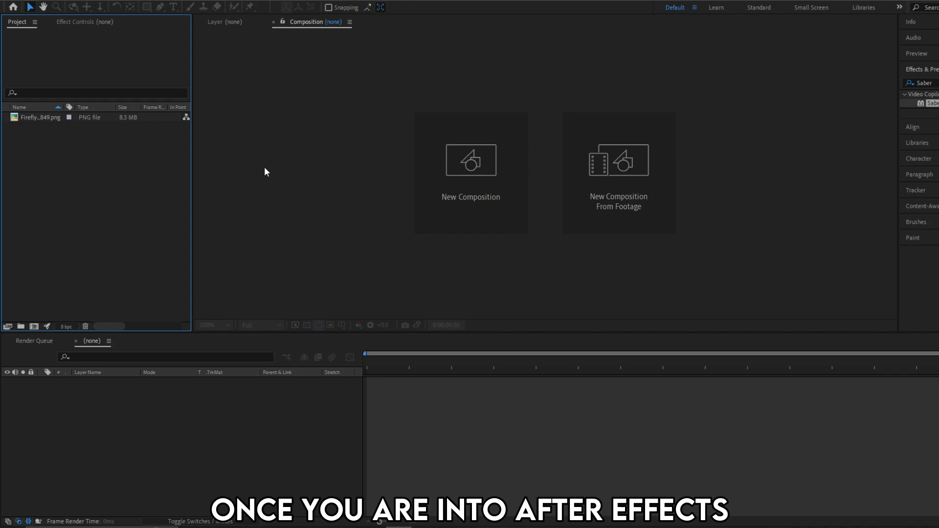
Step: In After Effects, create a composition named Saber Tutorial and add the Waguri image to it, scaled down to fit the frame
{"action": "left_click", "coordinate": [452, 156]}
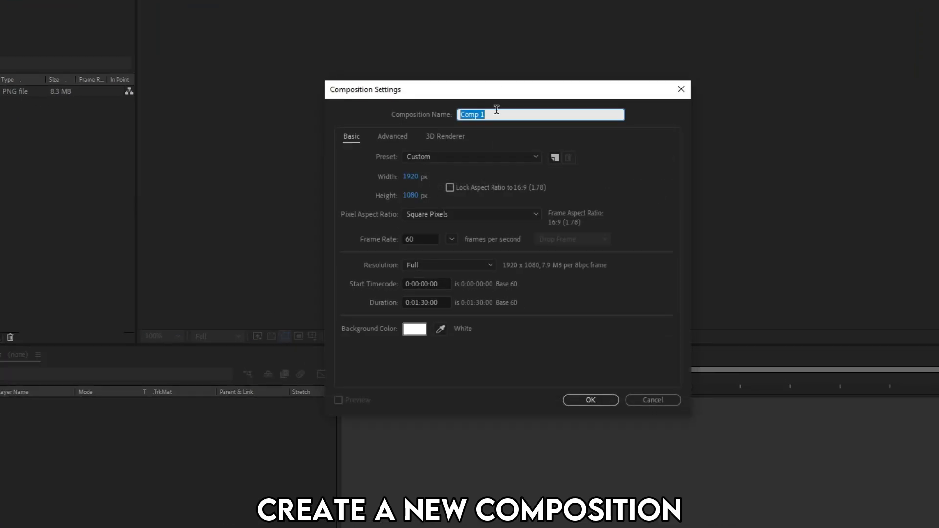
{"action": "type", "text": "Saber Tutorial"}
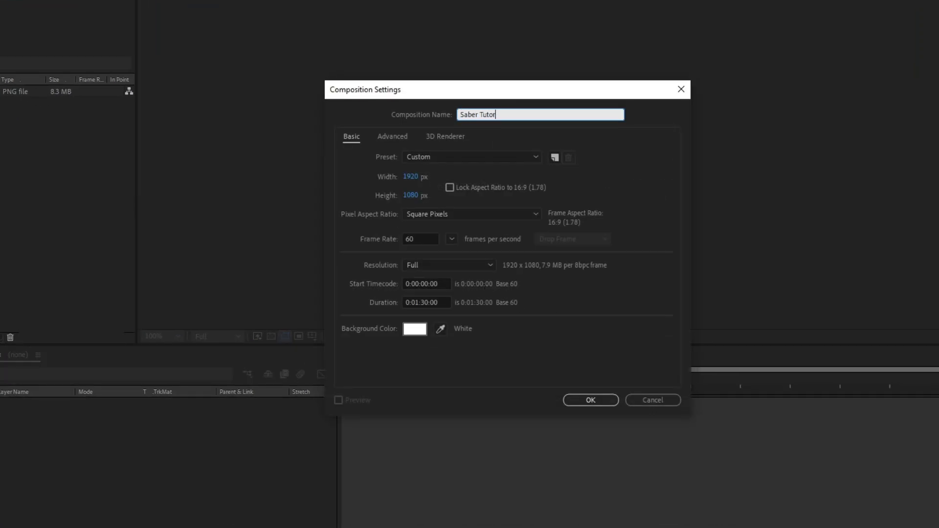
{"action": "key", "text": "Return"}
{"action": "left_click_drag", "start_coordinate": [44, 128], "coordinate": [128, 391]}
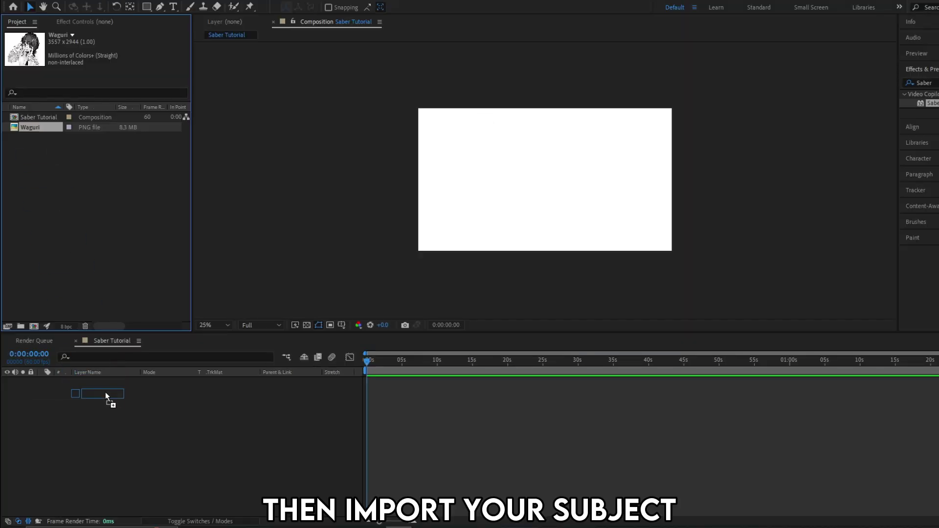
{"action": "key", "text": "s"}
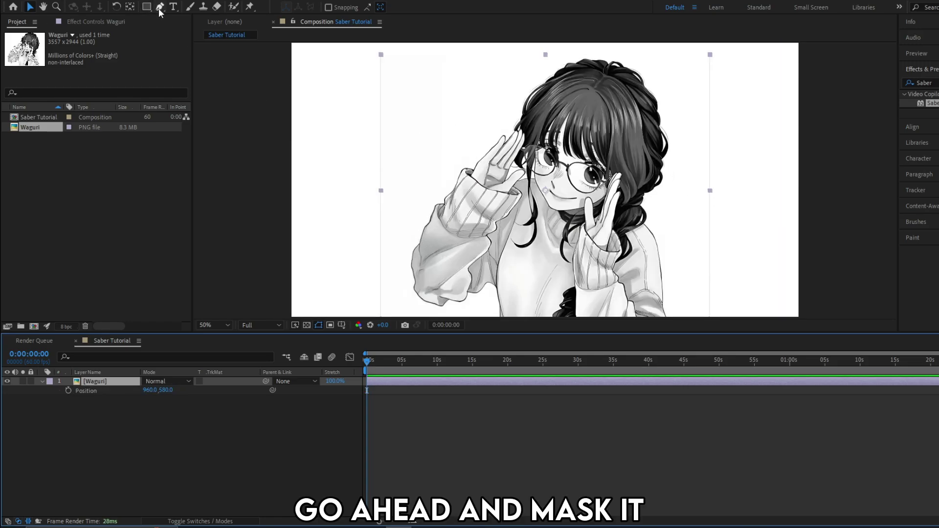
Step: Start a Pen tool mask on the Waguri layer at the frame's lower edge and trace the underside of the large sleeve
{"action": "left_click", "coordinate": [160, 8]}
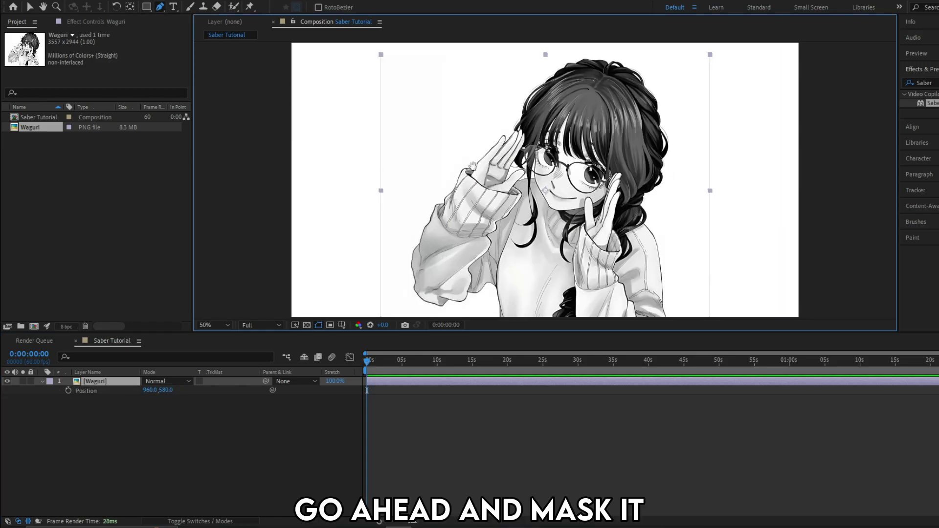
{"action": "scroll", "coordinate": [513, 308], "scroll_direction": "up", "scroll_amount": 4}
{"action": "left_click", "coordinate": [475, 237]}
{"action": "left_click", "coordinate": [477, 170]}
{"action": "left_click", "coordinate": [400, 106]}
{"action": "left_click", "coordinate": [375, 118]}
{"action": "left_click", "coordinate": [347, 114]}
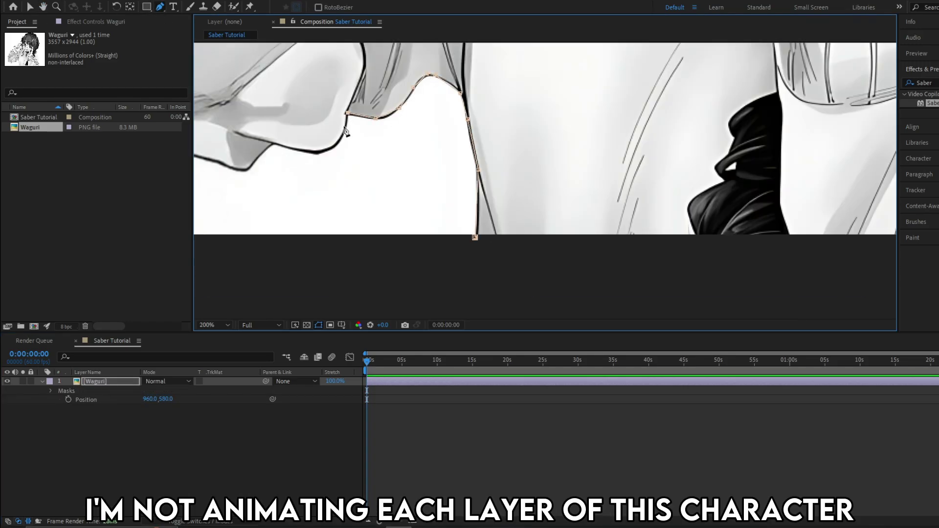
{"action": "left_click", "coordinate": [248, 169]}
{"action": "left_click_drag", "start_coordinate": [248, 168], "coordinate": [629, 217]}
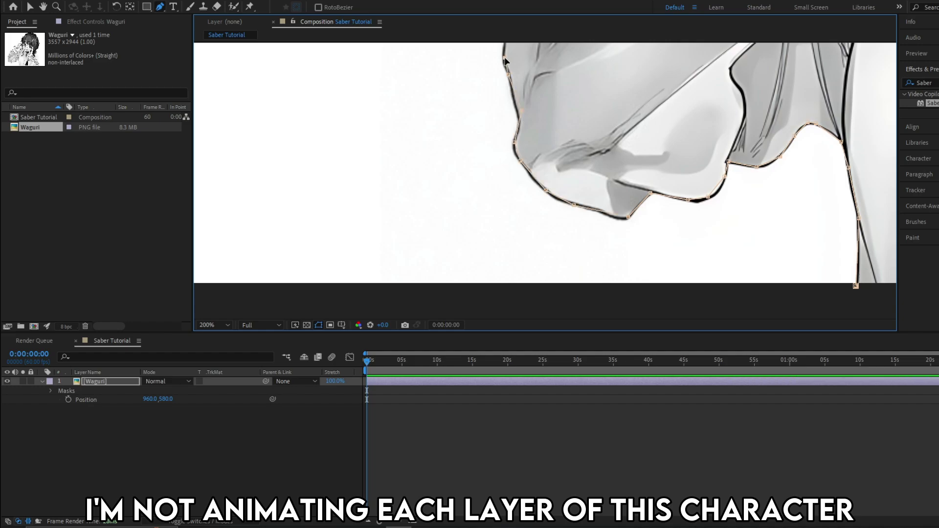
Step: Continue the character mask up the outer sleeve and cuff and around the fingertips of the raised hand
{"action": "left_click_drag", "start_coordinate": [505, 59], "coordinate": [489, 171]}
{"action": "left_click_drag", "start_coordinate": [538, 73], "coordinate": [470, 206]}
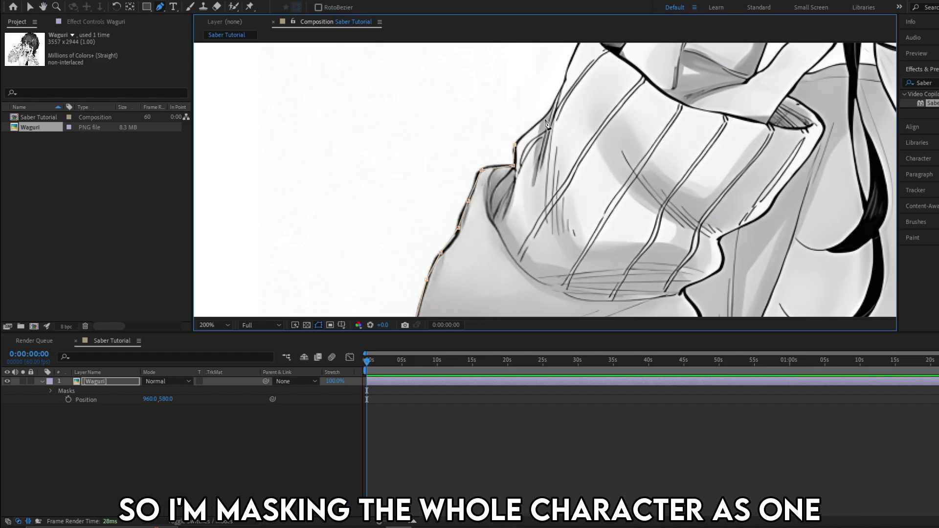
{"action": "left_click_drag", "start_coordinate": [546, 124], "coordinate": [492, 196]}
{"action": "left_click_drag", "start_coordinate": [648, 56], "coordinate": [520, 241]}
{"action": "left_click", "coordinate": [539, 212]}
{"action": "left_click", "coordinate": [545, 223]}
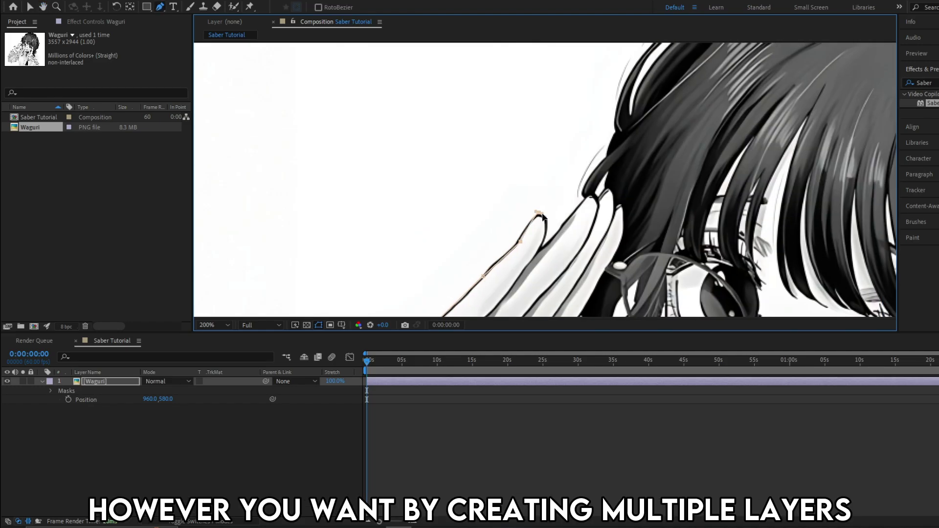
{"action": "left_click", "coordinate": [540, 247]}
{"action": "left_click", "coordinate": [559, 226]}
Step: Continue the character mask from the fingers up the outer edge of the hair to the parting at the crown
{"action": "left_click", "coordinate": [615, 117]}
{"action": "left_click", "coordinate": [635, 68]}
{"action": "left_click_drag", "start_coordinate": [636, 68], "coordinate": [519, 210]}
{"action": "left_click", "coordinate": [568, 161]}
{"action": "left_click", "coordinate": [591, 145]}
{"action": "left_click", "coordinate": [603, 126]}
{"action": "left_click", "coordinate": [625, 119]}
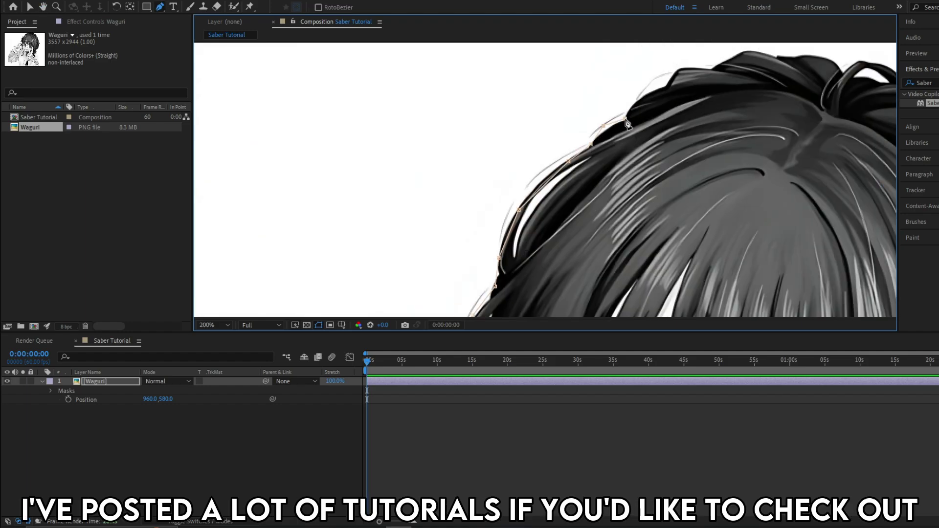
{"action": "left_click_drag", "start_coordinate": [822, 105], "coordinate": [498, 163]}
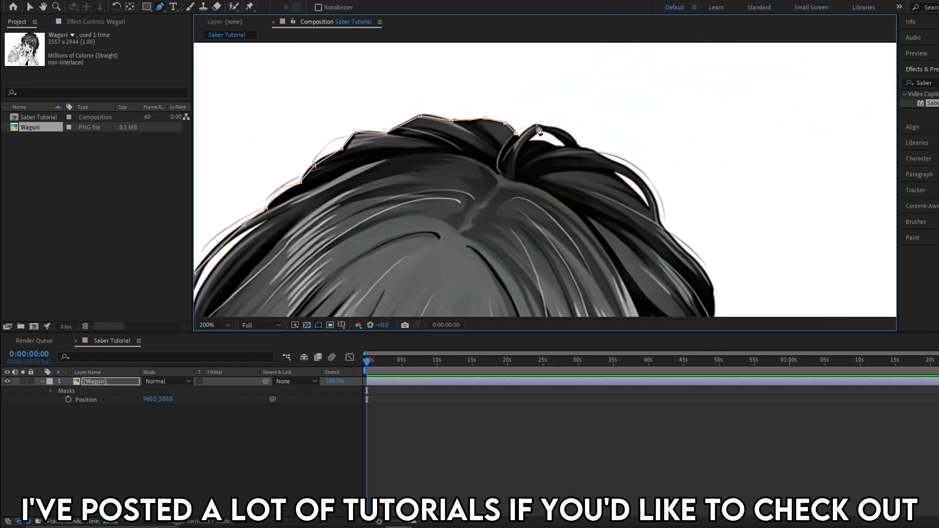
Step: Trace the mask over the crown past the parting and down the far side of the hair
{"action": "left_click", "coordinate": [538, 122]}
{"action": "left_click", "coordinate": [568, 135]}
{"action": "left_click", "coordinate": [623, 166]}
{"action": "left_click", "coordinate": [648, 184]}
{"action": "left_click", "coordinate": [669, 230]}
{"action": "left_click", "coordinate": [710, 274]}
{"action": "left_click_drag", "start_coordinate": [710, 274], "coordinate": [574, 74]}
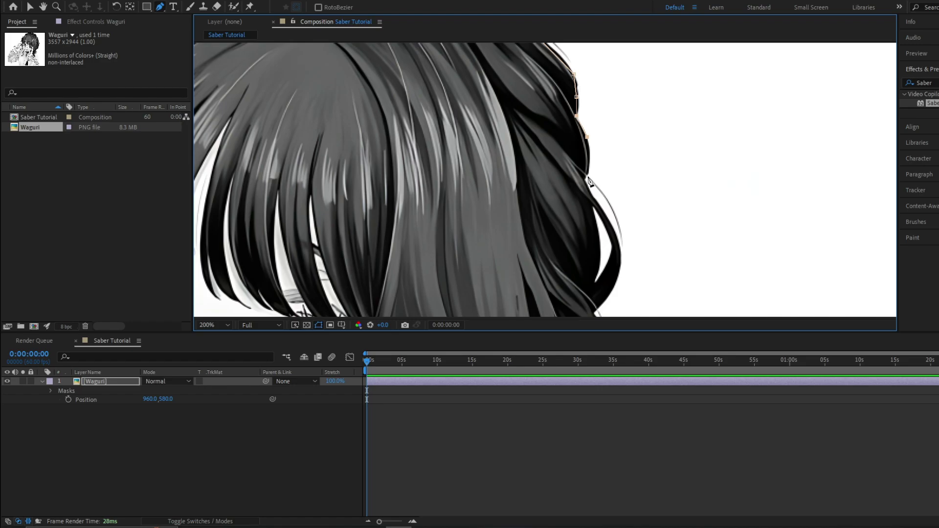
Step: Continue the mask down along the braid's outer edge and onto the shoulder
{"action": "left_click_drag", "start_coordinate": [603, 236], "coordinate": [599, 113]}
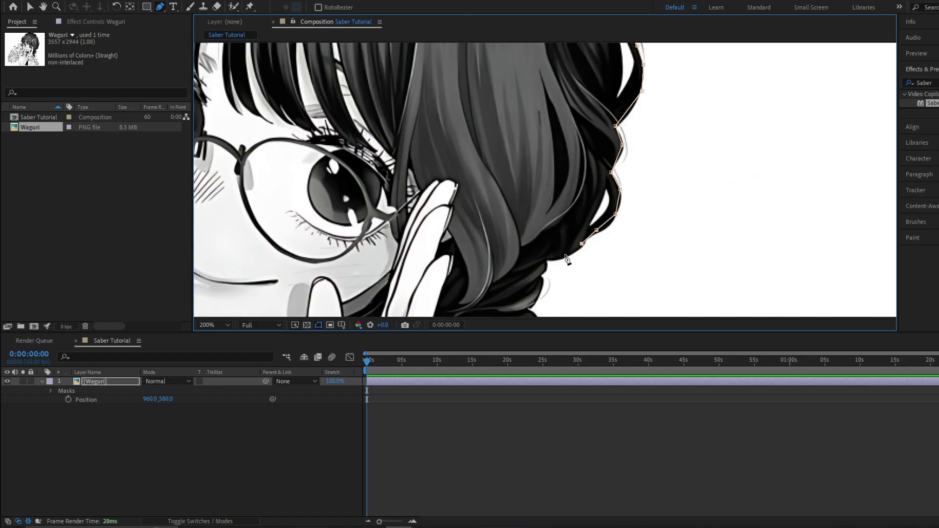
{"action": "left_click_drag", "start_coordinate": [511, 308], "coordinate": [520, 146]}
{"action": "left_click", "coordinate": [552, 168]}
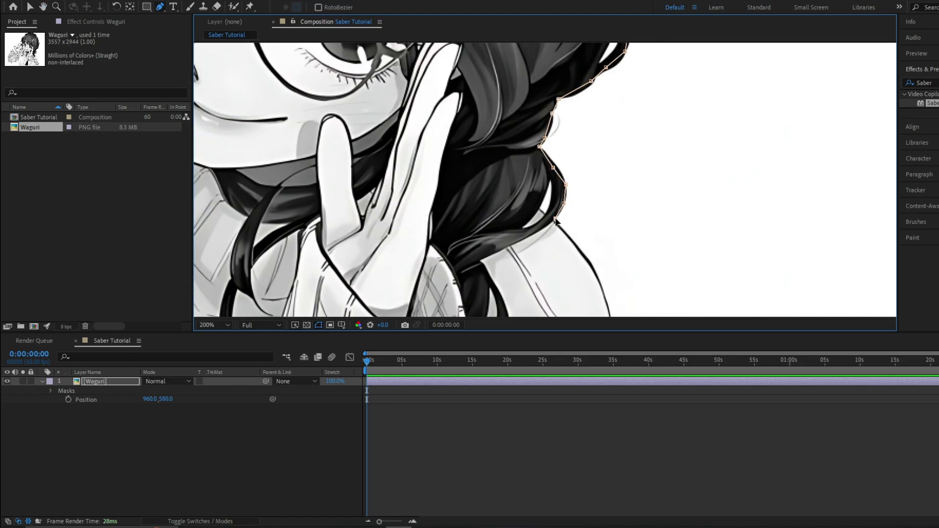
{"action": "left_click", "coordinate": [576, 243]}
{"action": "left_click", "coordinate": [601, 283]}
Step: Trace the mask down the outer arm to the frame's lower edge and close the path at its starting point
{"action": "left_click_drag", "start_coordinate": [604, 293], "coordinate": [544, 120]}
{"action": "left_click_drag", "start_coordinate": [564, 264], "coordinate": [577, 84]}
{"action": "left_click", "coordinate": [581, 154]}
{"action": "left_click", "coordinate": [585, 203]}
{"action": "left_click", "coordinate": [606, 268]}
{"action": "left_click_drag", "start_coordinate": [606, 268], "coordinate": [895, 235]}
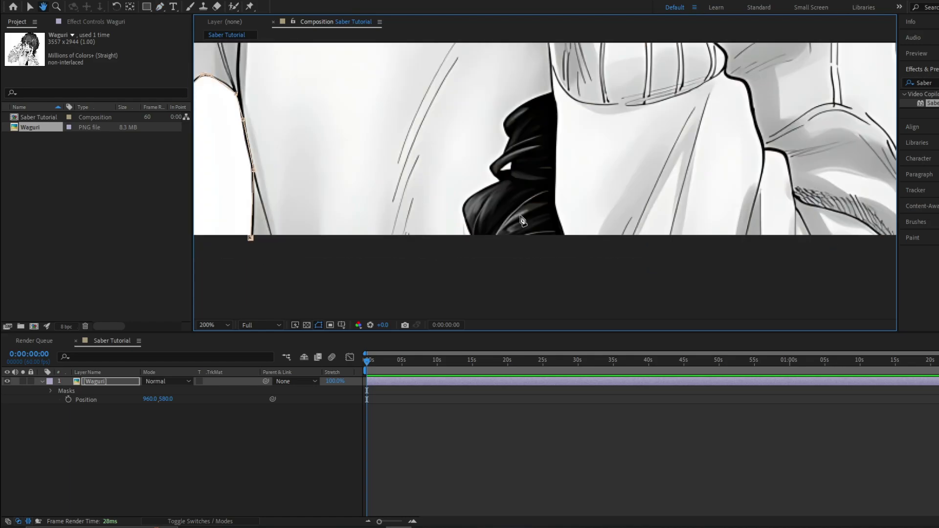
{"action": "left_click", "coordinate": [249, 237]}
Step: Check the masked character by toggling the Waguri layer's visibility off and on
{"action": "scroll", "coordinate": [250, 237], "scroll_direction": "down", "scroll_amount": 2}
{"action": "left_click", "coordinate": [510, 456]}
{"action": "scroll", "coordinate": [463, 188], "scroll_direction": "down", "scroll_amount": 1}
{"action": "scroll", "coordinate": [467, 188], "scroll_direction": "up", "scroll_amount": 1}
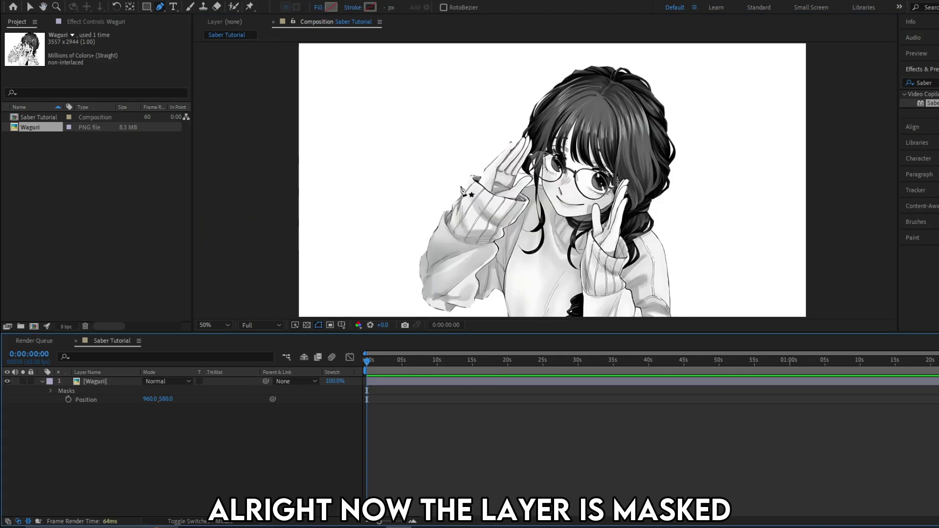
{"action": "left_click", "coordinate": [7, 382]}
{"action": "left_click", "coordinate": [7, 381]}
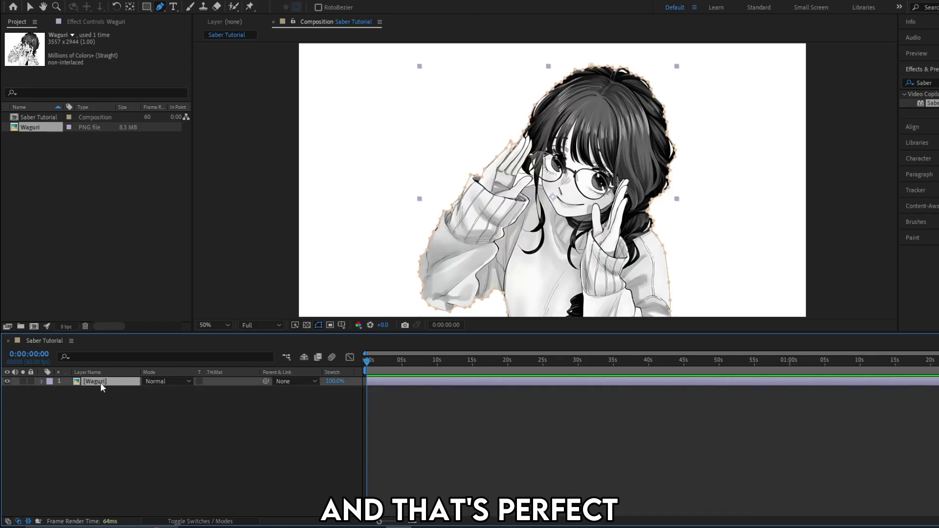
Step: Pre-compose the masked layer as Waguri, moving all attributes into the new composition
{"action": "right_click", "coordinate": [101, 382]}
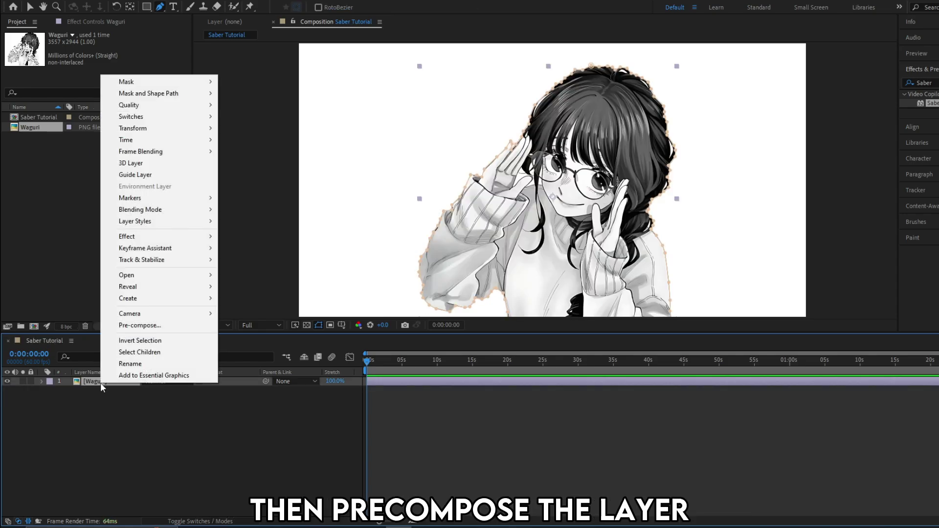
{"action": "left_click", "coordinate": [139, 325]}
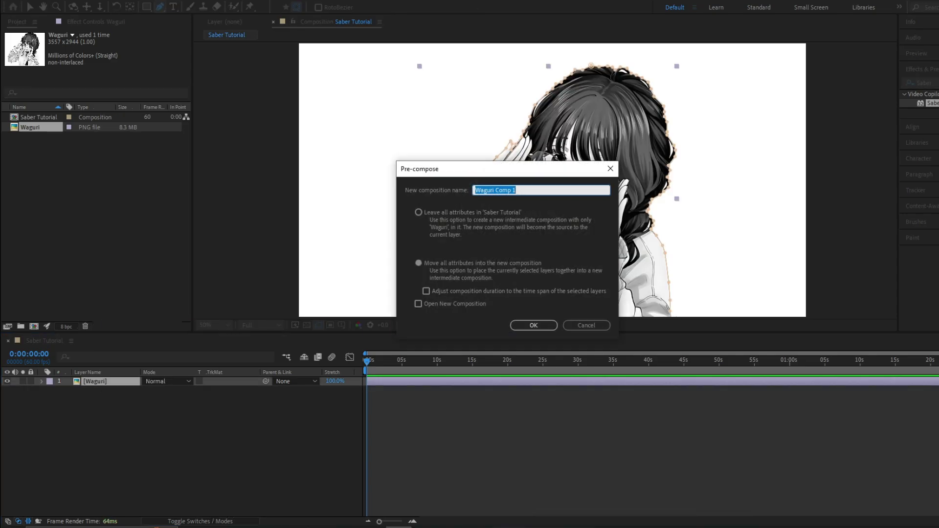
{"action": "key", "text": "Return"}
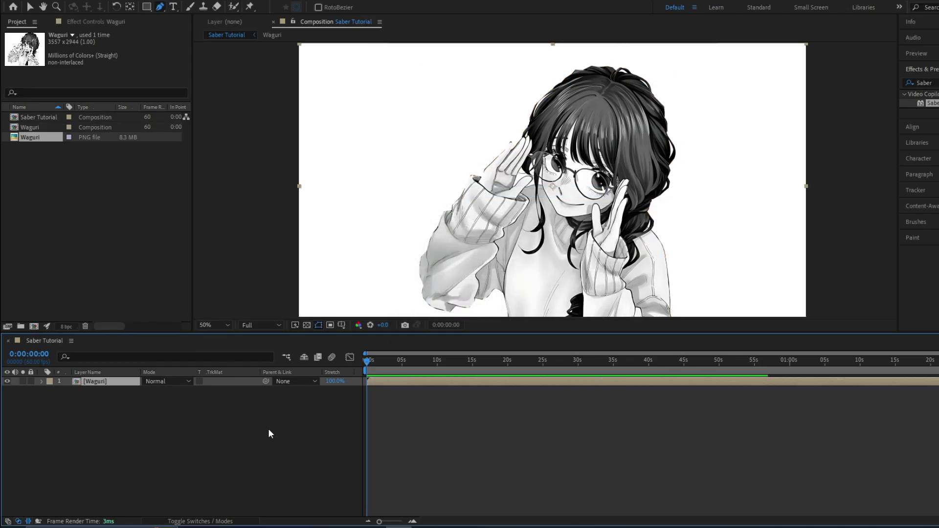
Step: Create a white 1920 × 1080 px solid, rename it BG and place it beneath the Waguri layer
{"action": "left_click", "coordinate": [270, 434]}
{"action": "right_click", "coordinate": [359, 380]}
{"action": "mouse_move", "coordinate": [425, 387]}
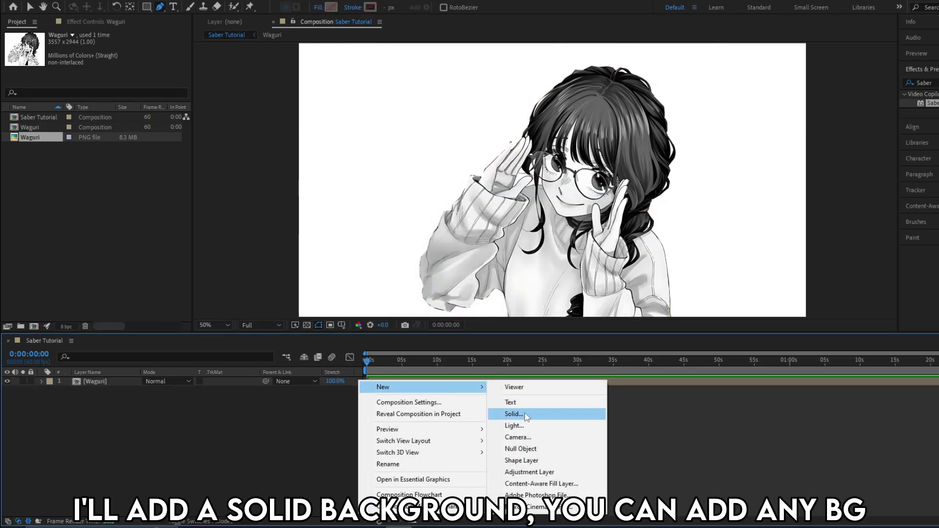
{"action": "left_click", "coordinate": [513, 413]}
{"action": "left_click", "coordinate": [503, 318]}
{"action": "left_click", "coordinate": [442, 337]}
{"action": "left_click", "coordinate": [670, 339]}
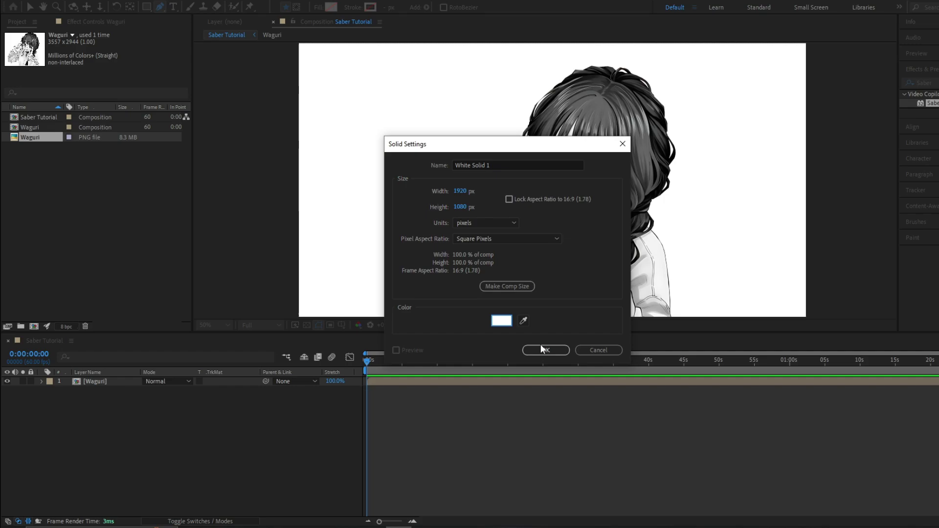
{"action": "left_click", "coordinate": [541, 348]}
{"action": "key", "text": "Return"}
{"action": "type", "text": "BG"}
Step: Create a black 1920 × 1080 px solid named Aura Effect above the Waguri layer
{"action": "right_click", "coordinate": [358, 380]}
{"action": "mouse_move", "coordinate": [425, 388]}
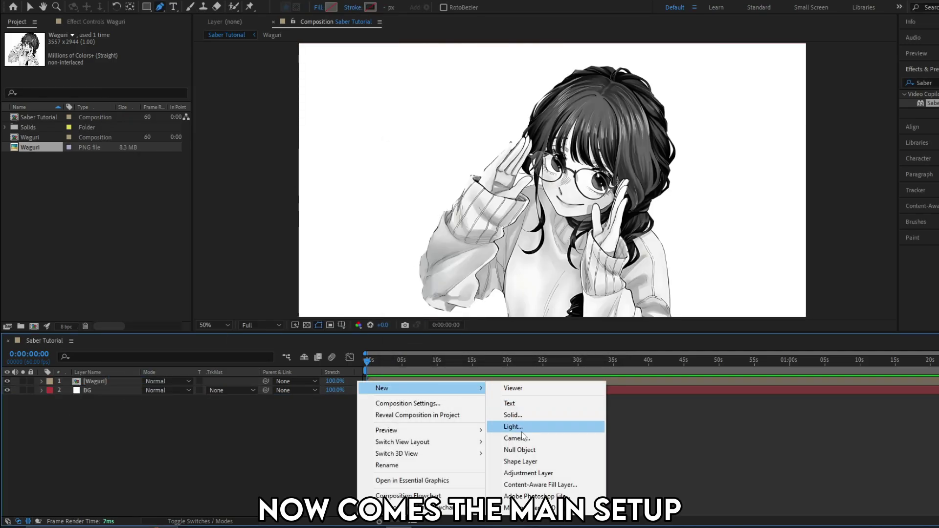
{"action": "left_click", "coordinate": [519, 418]}
{"action": "left_click", "coordinate": [505, 321]}
{"action": "left_click", "coordinate": [443, 468]}
{"action": "left_click", "coordinate": [672, 338]}
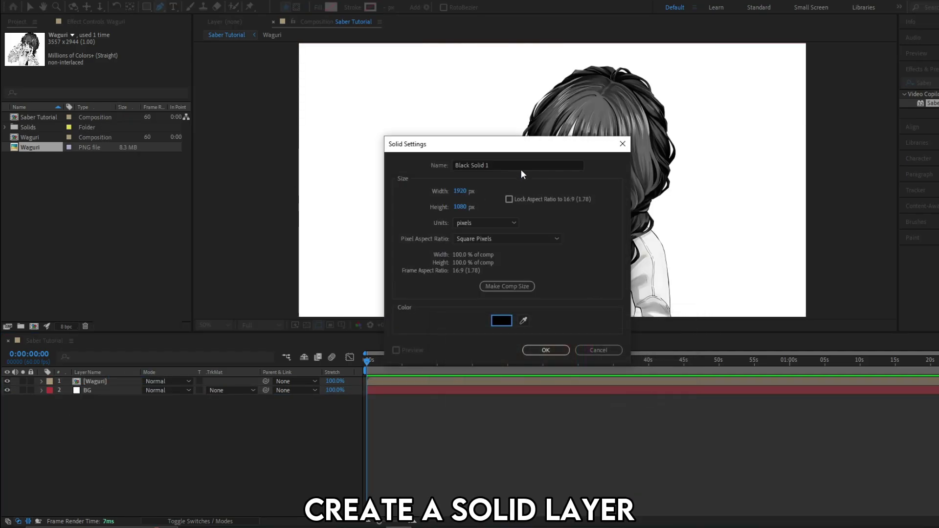
{"action": "left_click", "coordinate": [521, 164]}
{"action": "key", "text": "Return"}
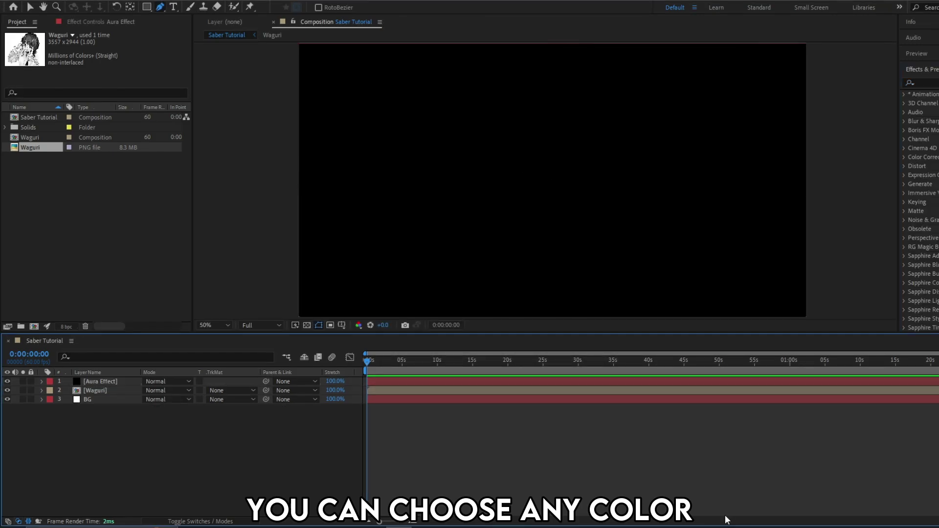
Step: Find the Saber effect and apply it to the Aura Effect solid
{"action": "left_click", "coordinate": [746, 83]}
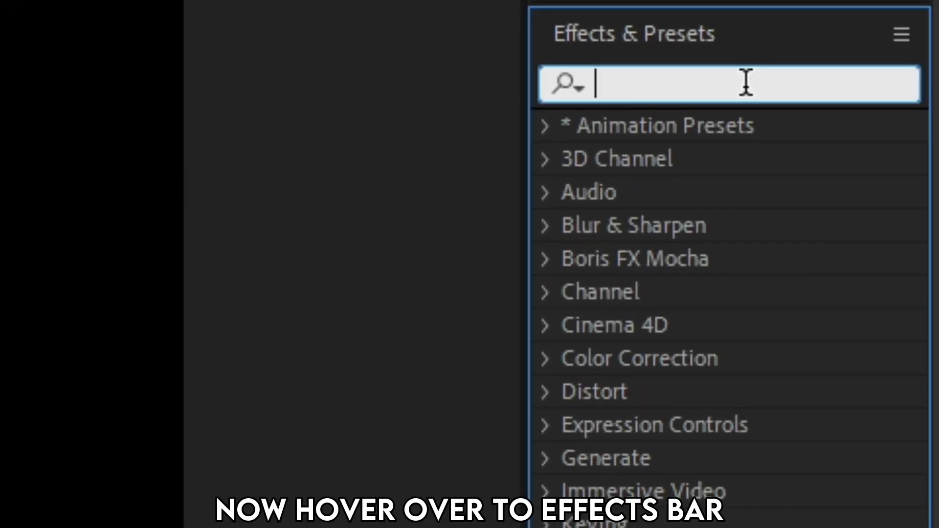
{"action": "type", "text": "Saber"}
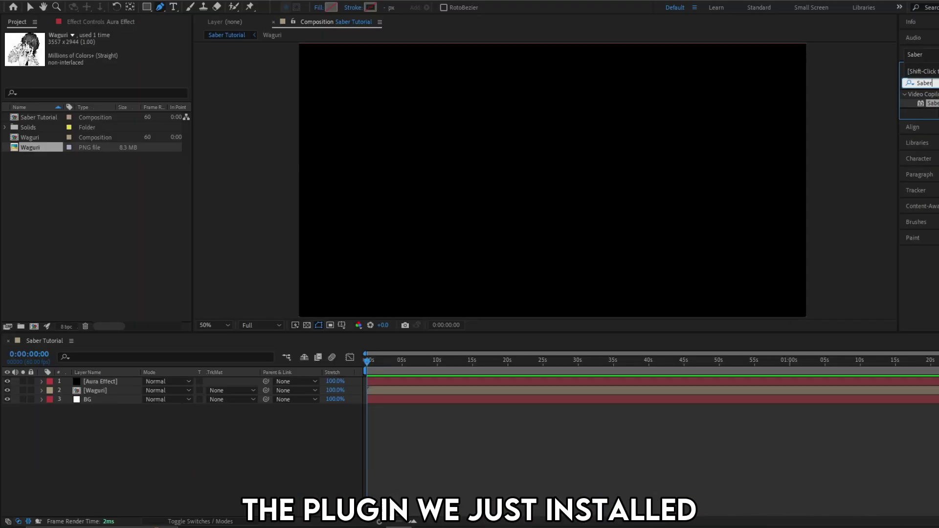
{"action": "left_click_drag", "start_coordinate": [926, 110], "coordinate": [113, 381]}
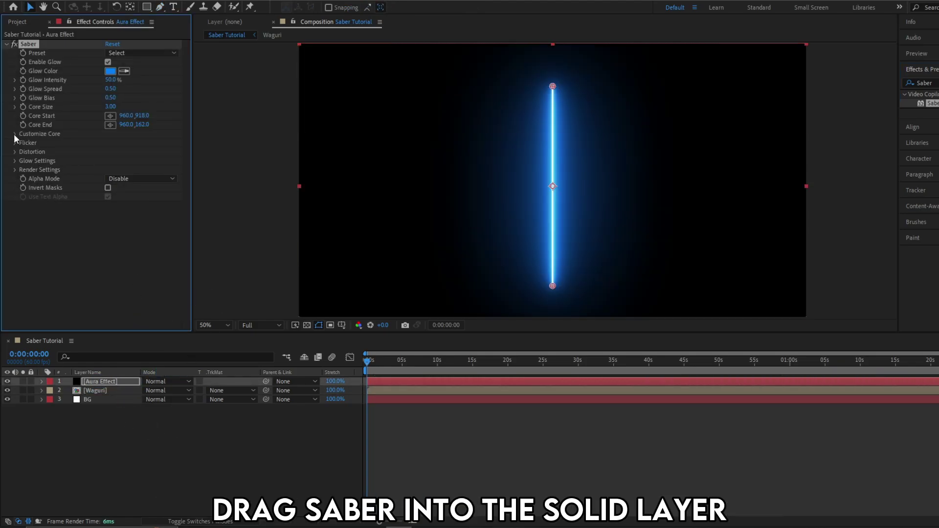
Step: Set the Saber effect's core type to Layer Masks
{"action": "left_click", "coordinate": [14, 134]}
{"action": "left_click", "coordinate": [127, 142]}
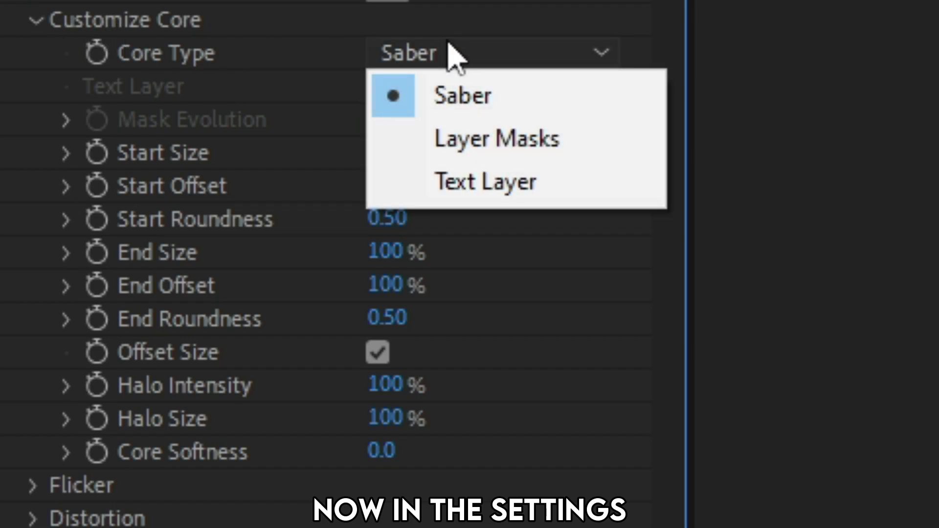
{"action": "left_click", "coordinate": [486, 141]}
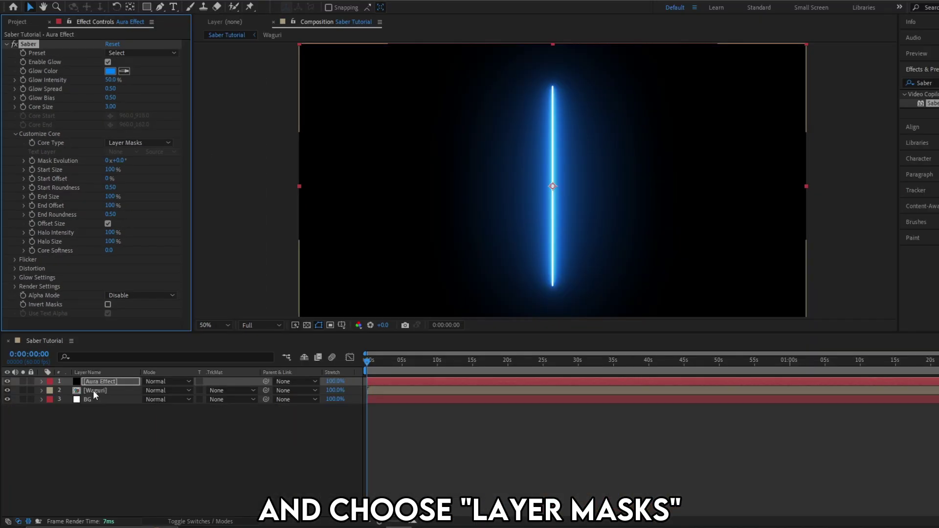
Step: Hide the Aura Effect solid so the character shows, keeping that layer selected for masking
{"action": "left_click", "coordinate": [94, 391]}
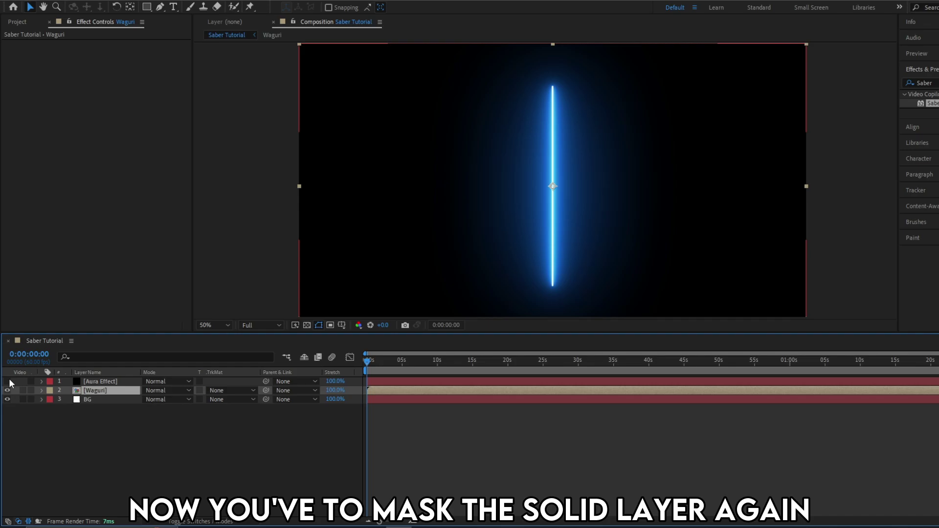
{"action": "left_click", "coordinate": [90, 382]}
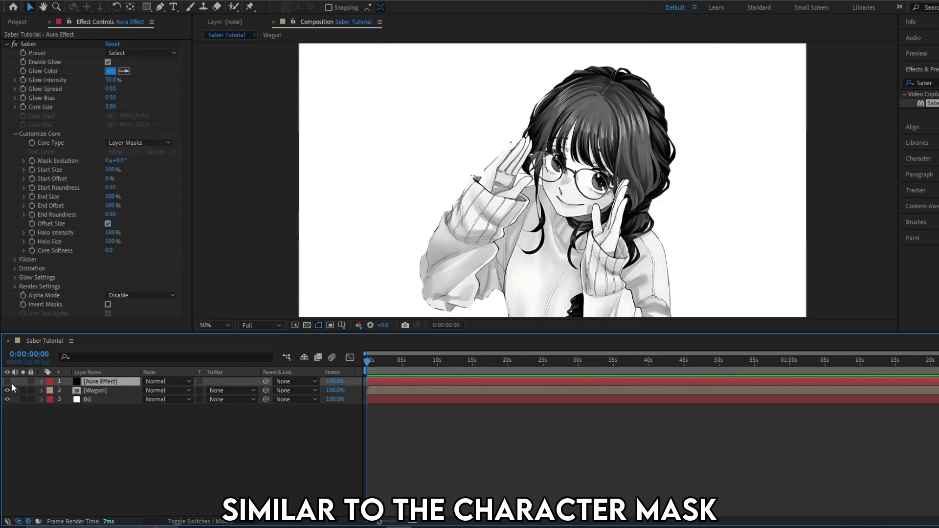
{"action": "left_click", "coordinate": [8, 381]}
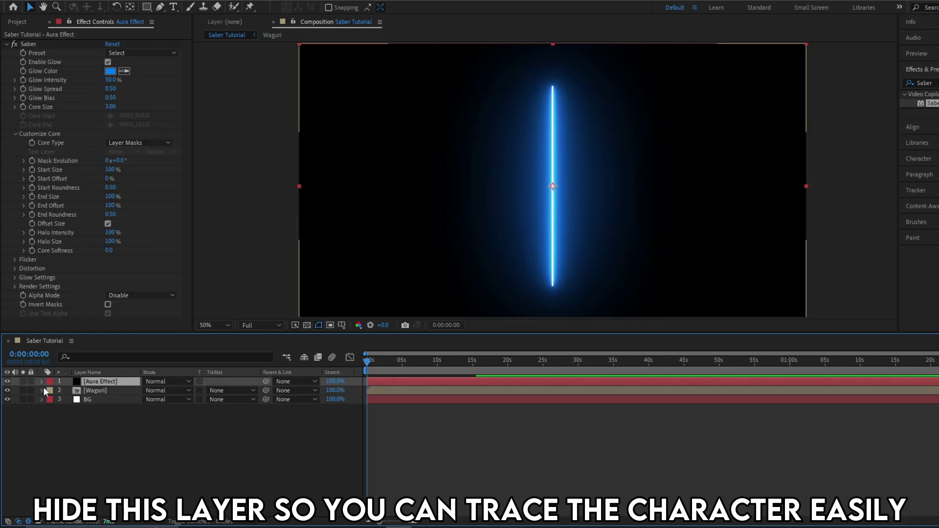
{"action": "left_click", "coordinate": [7, 382]}
Step: Start a Pen tool mask on Aura Effect along the upper-left outline of the character's hair, and briefly check its glow
{"action": "left_click", "coordinate": [161, 7]}
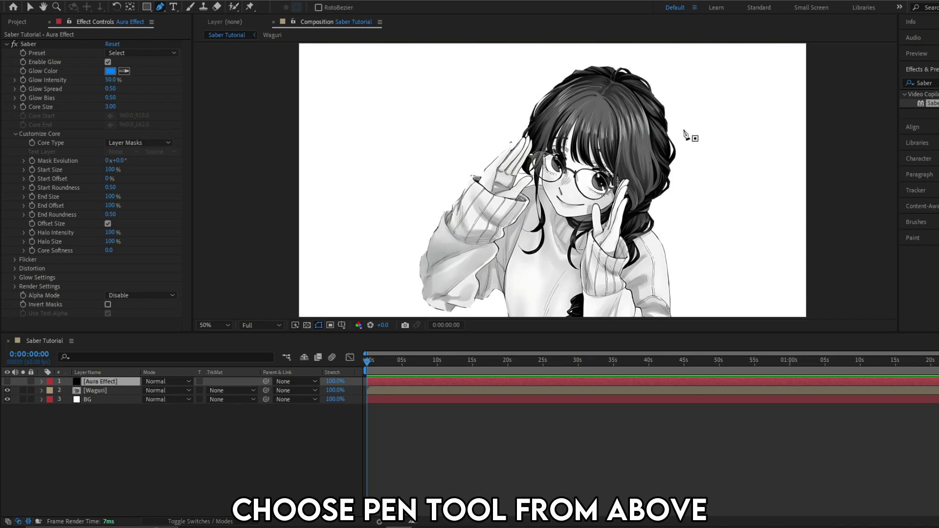
{"action": "scroll", "coordinate": [626, 76], "scroll_direction": "up", "scroll_amount": 1}
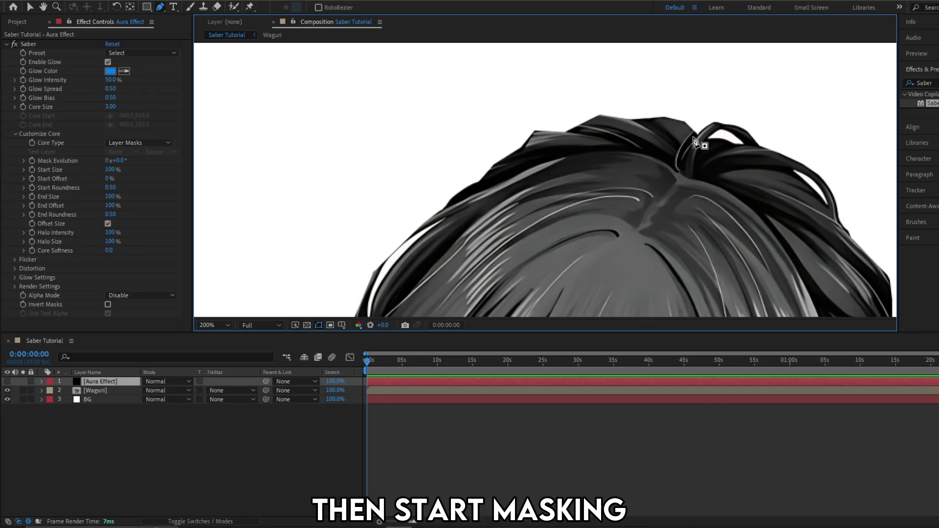
{"action": "left_click", "coordinate": [695, 135]}
{"action": "left_click", "coordinate": [684, 122]}
{"action": "left_click", "coordinate": [659, 117]}
{"action": "left_click", "coordinate": [621, 118]}
{"action": "left_click", "coordinate": [597, 116]}
{"action": "left_click", "coordinate": [566, 133]}
{"action": "left_click", "coordinate": [536, 130]}
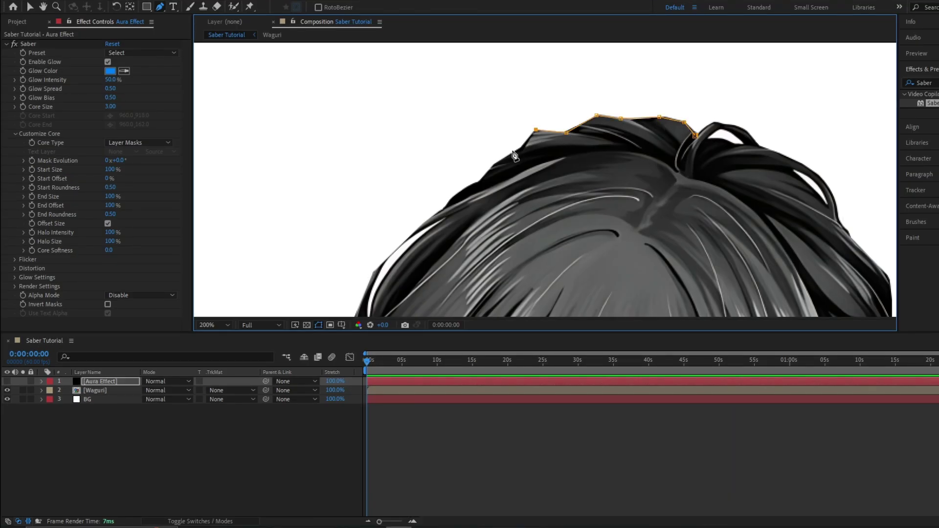
{"action": "left_click", "coordinate": [6, 383]}
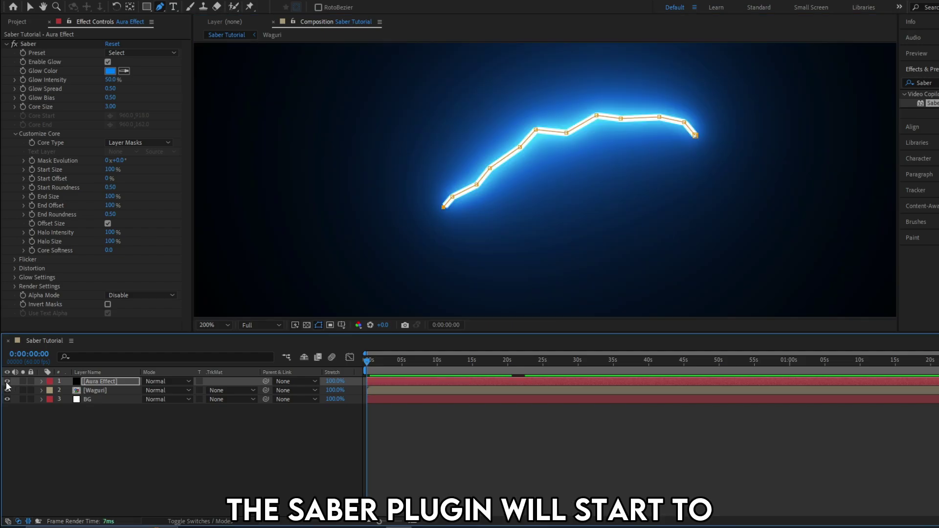
{"action": "left_click", "coordinate": [6, 381]}
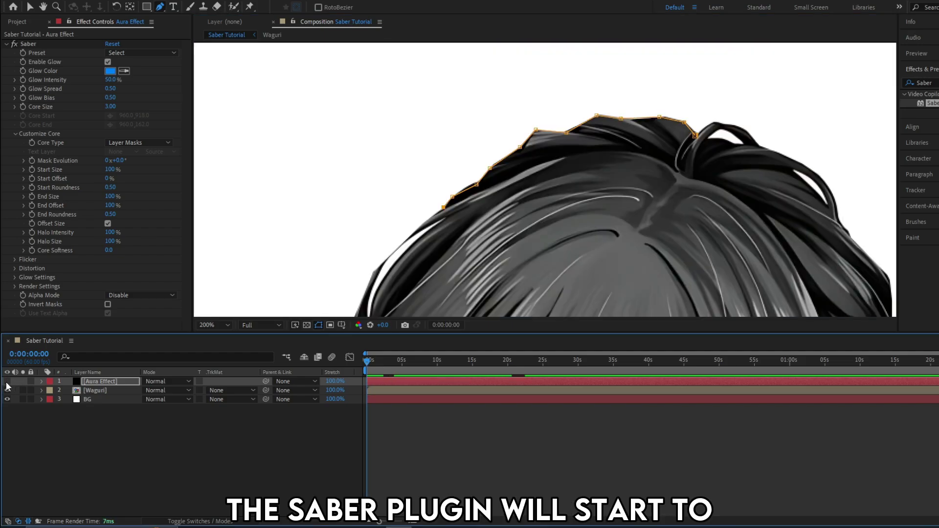
Step: Continue the mask around the hand, sleeve and rest of the character, closing it below the image's lower edge
{"action": "left_click_drag", "start_coordinate": [422, 260], "coordinate": [558, 139]}
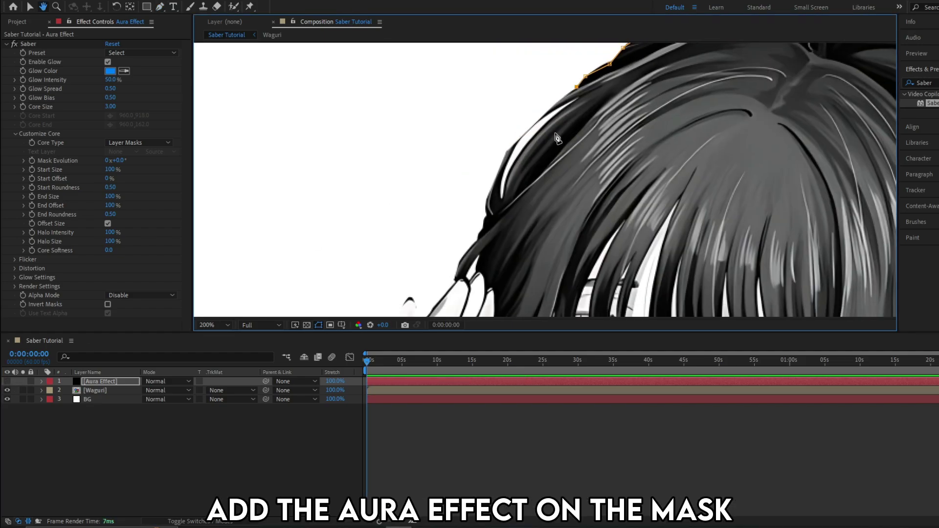
{"action": "left_click", "coordinate": [543, 118]}
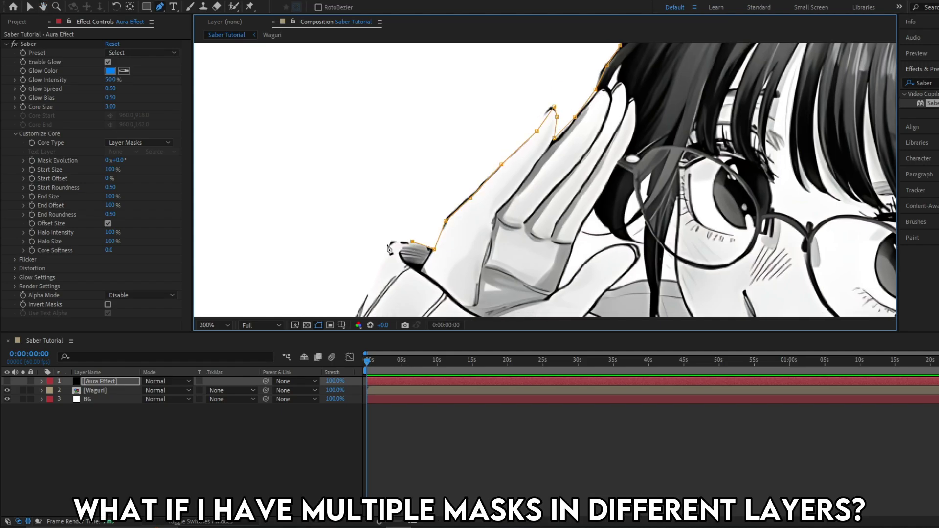
{"action": "left_click", "coordinate": [390, 245]}
{"action": "left_click_drag", "start_coordinate": [362, 293], "coordinate": [507, 85]}
{"action": "left_click", "coordinate": [504, 93]}
{"action": "left_click_drag", "start_coordinate": [390, 268], "coordinate": [437, 130]}
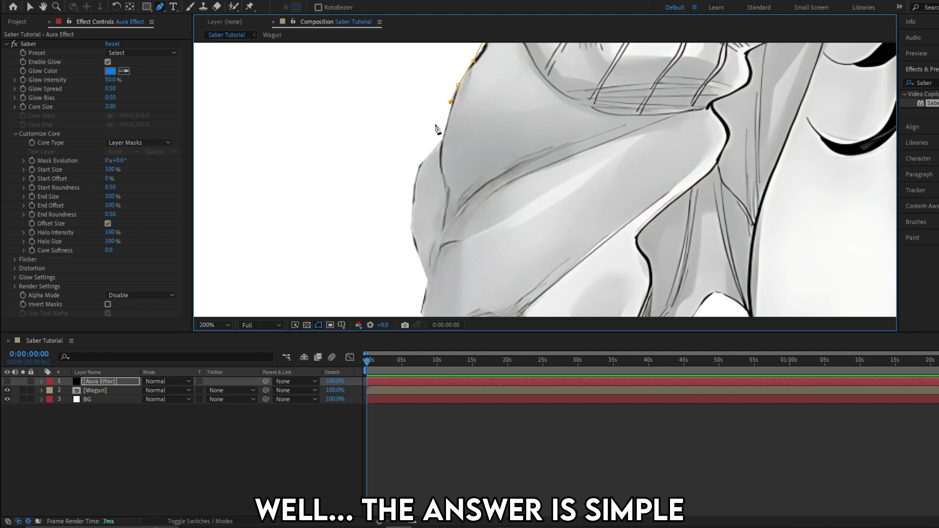
{"action": "left_click_drag", "start_coordinate": [413, 235], "coordinate": [507, 80]}
{"action": "left_click", "coordinate": [595, 215]}
{"action": "left_click", "coordinate": [621, 191]}
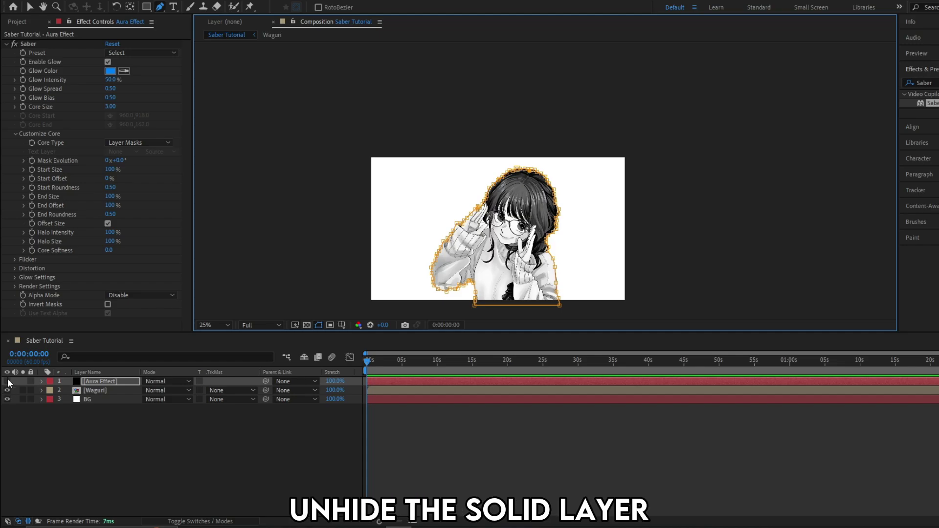
Step: Show the Aura Effect layer again and set its blending mode to Add
{"action": "left_click", "coordinate": [7, 381]}
{"action": "left_click", "coordinate": [80, 453]}
{"action": "left_click_drag", "start_coordinate": [425, 210], "coordinate": [488, 139]}
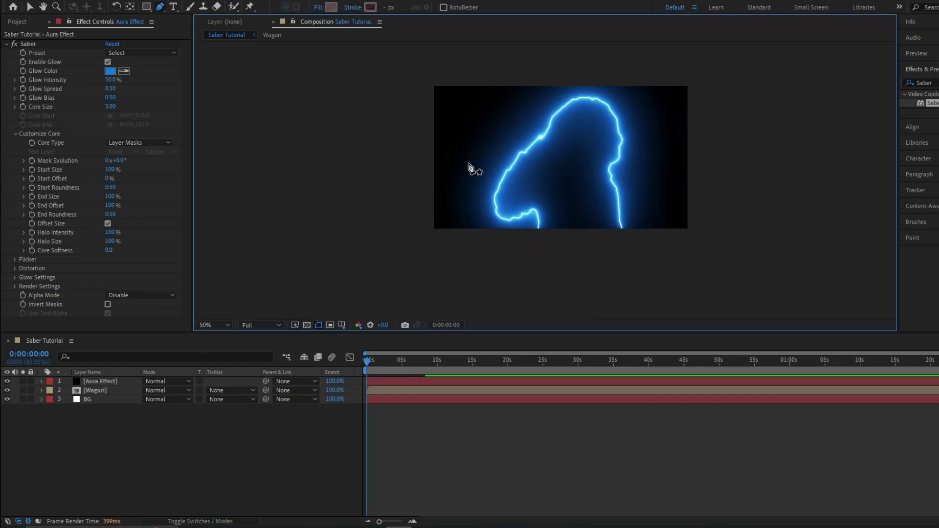
{"action": "scroll", "coordinate": [471, 165], "scroll_direction": "up", "scroll_amount": 2}
{"action": "left_click_drag", "start_coordinate": [531, 188], "coordinate": [513, 203]}
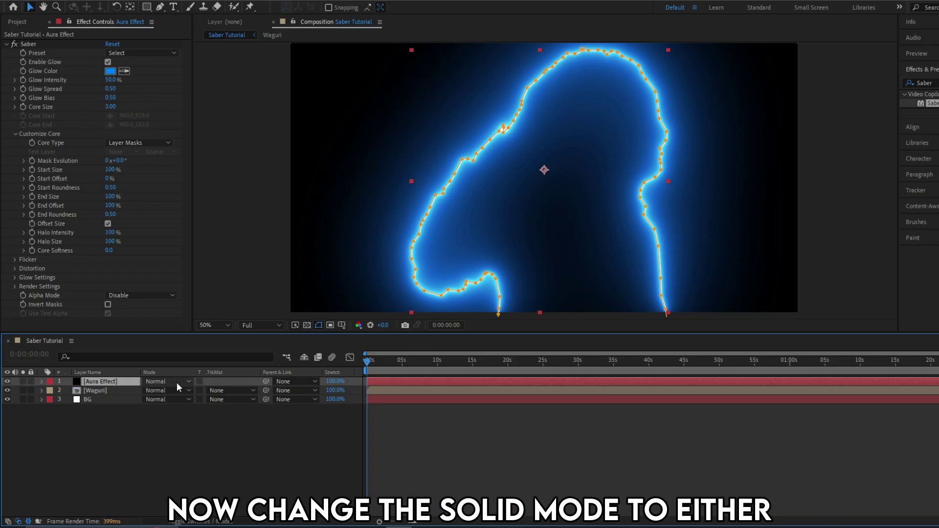
{"action": "left_click", "coordinate": [177, 382]}
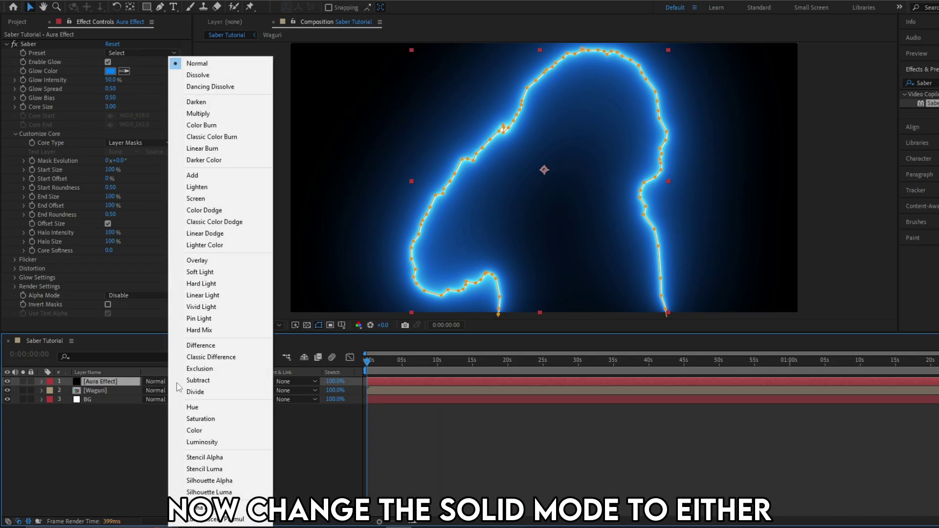
{"action": "left_click", "coordinate": [230, 175]}
Step: Apply the Energize preset to the Saber effect
{"action": "left_click", "coordinate": [141, 53]}
{"action": "left_click", "coordinate": [169, 74]}
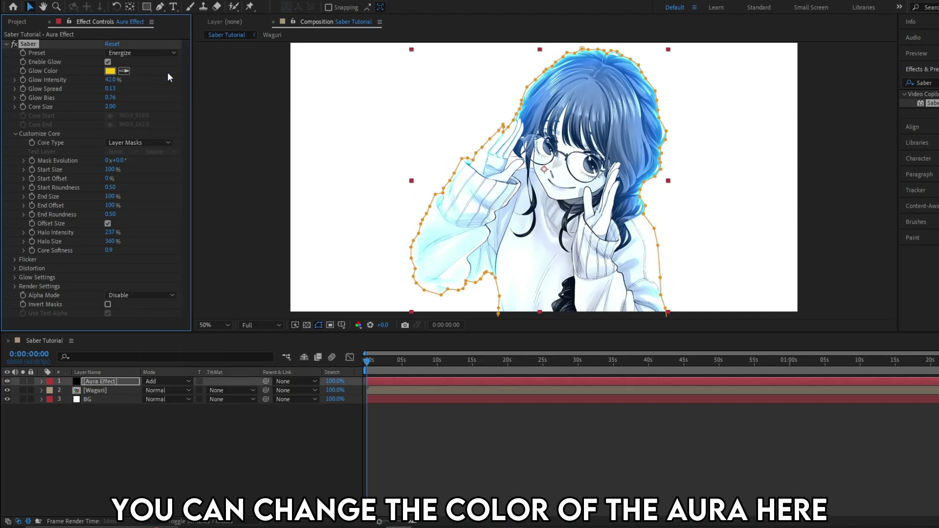
{"action": "left_click", "coordinate": [220, 346]}
Step: Set the Saber glow color to red and the glow intensity to 100%
{"action": "left_click", "coordinate": [110, 71]}
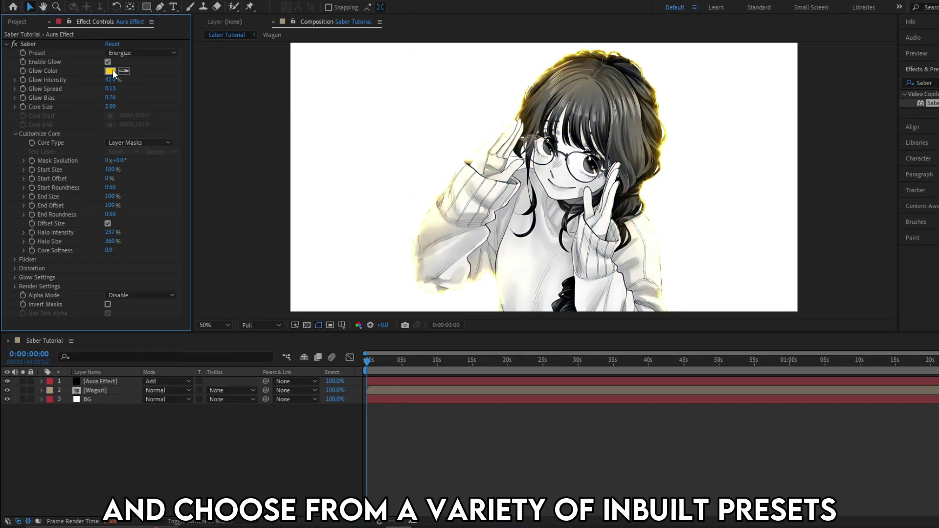
{"action": "left_click", "coordinate": [586, 359]}
{"action": "left_click", "coordinate": [670, 336]}
{"action": "left_click", "coordinate": [112, 79]}
{"action": "type", "text": "100"}
{"action": "key", "text": "Return"}
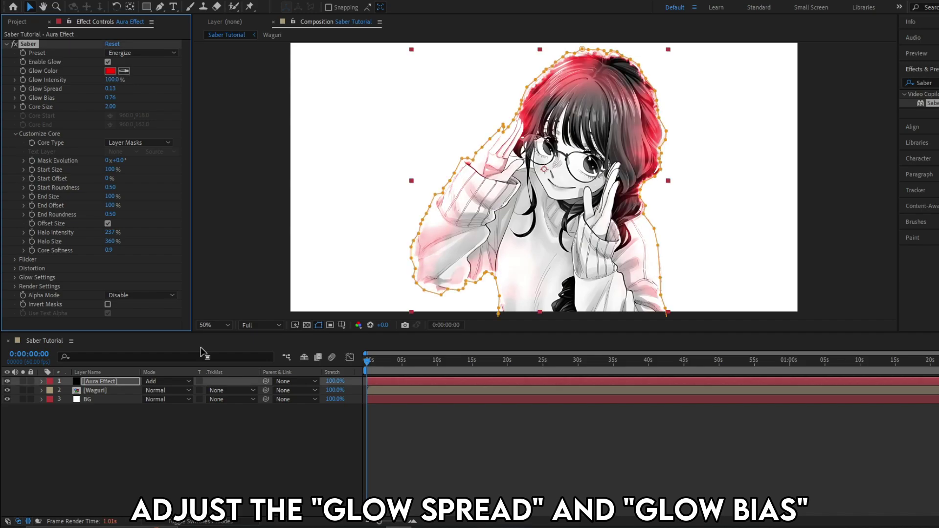
Step: Apply Saber's Firestorm preset and set the glow spread to 0.5
{"action": "left_click", "coordinate": [139, 52]}
{"action": "left_click", "coordinate": [124, 73]}
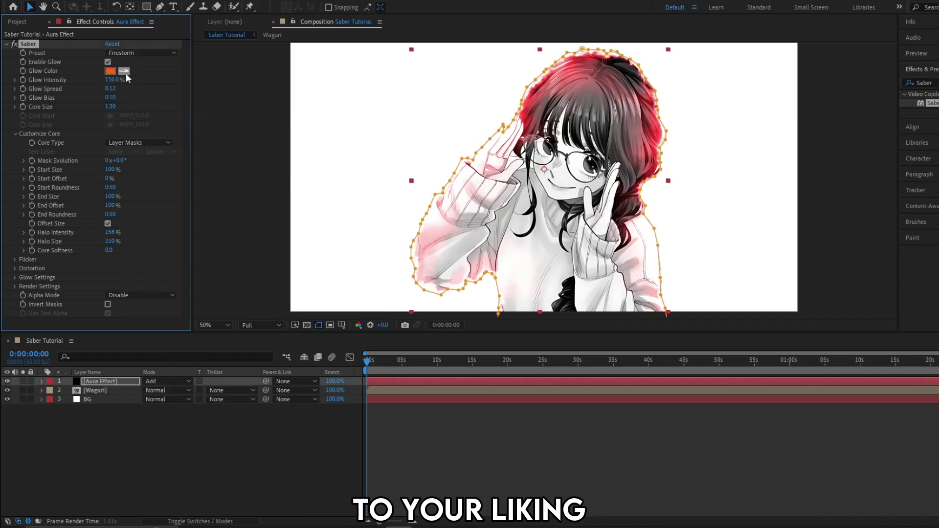
{"action": "left_click", "coordinate": [114, 86]}
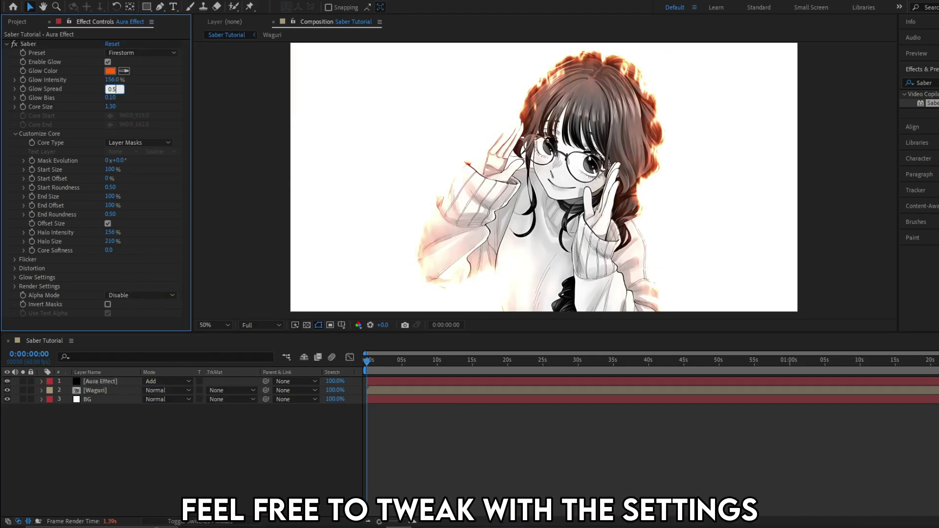
{"action": "key", "text": "Return"}
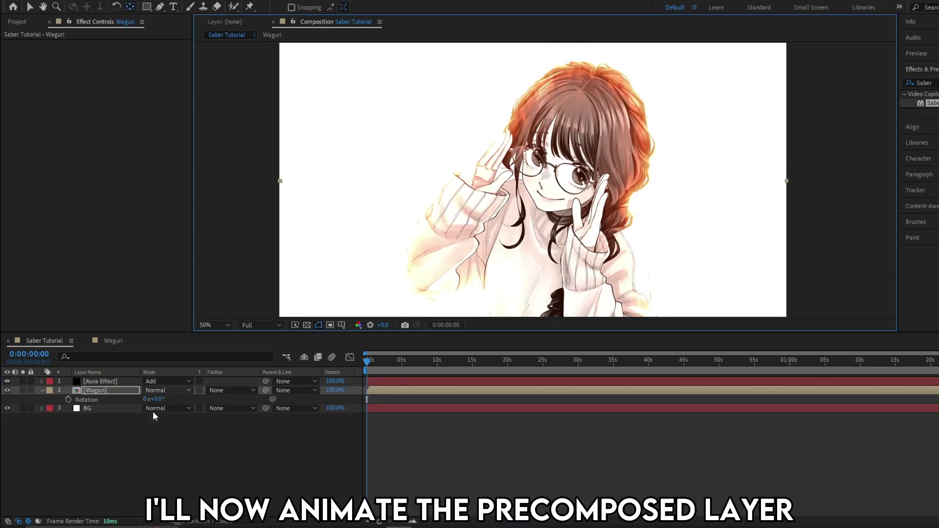
Step: Animate the Waguri layer's rotation from 0° at 0:00:00:00 to -7° at 0:00:05:01
{"action": "left_click", "coordinate": [68, 399]}
{"action": "left_click_drag", "start_coordinate": [367, 361], "coordinate": [401, 373]}
{"action": "left_click_drag", "start_coordinate": [161, 399], "coordinate": [158, 399]}
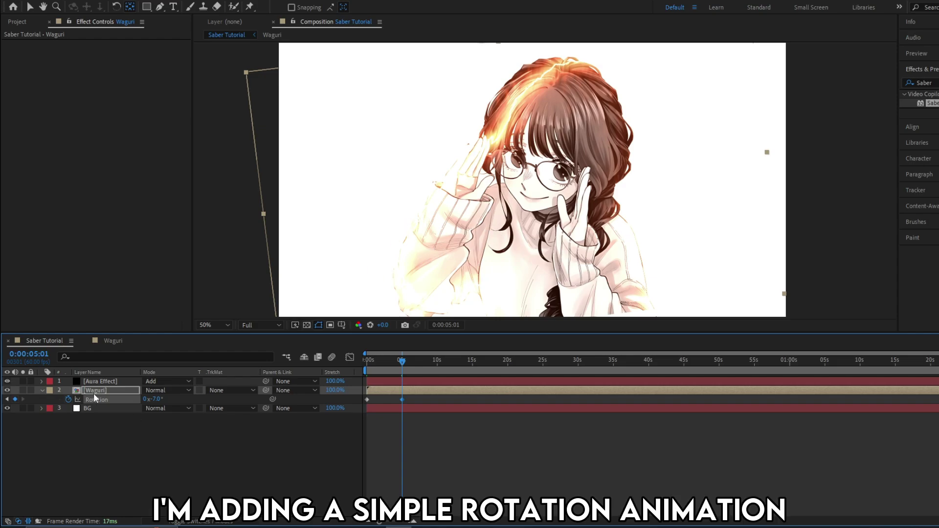
{"action": "left_click", "coordinate": [81, 433]}
Step: Add a Mask Path keyframe to Mask 1 of the Aura Effect layer at 0:00:00:00
{"action": "left_click", "coordinate": [8, 399]}
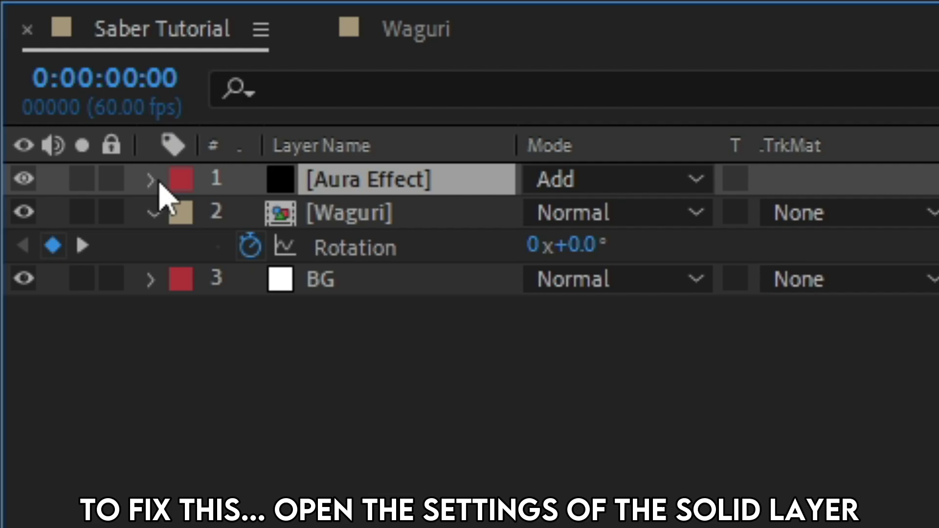
{"action": "left_click", "coordinate": [150, 178]}
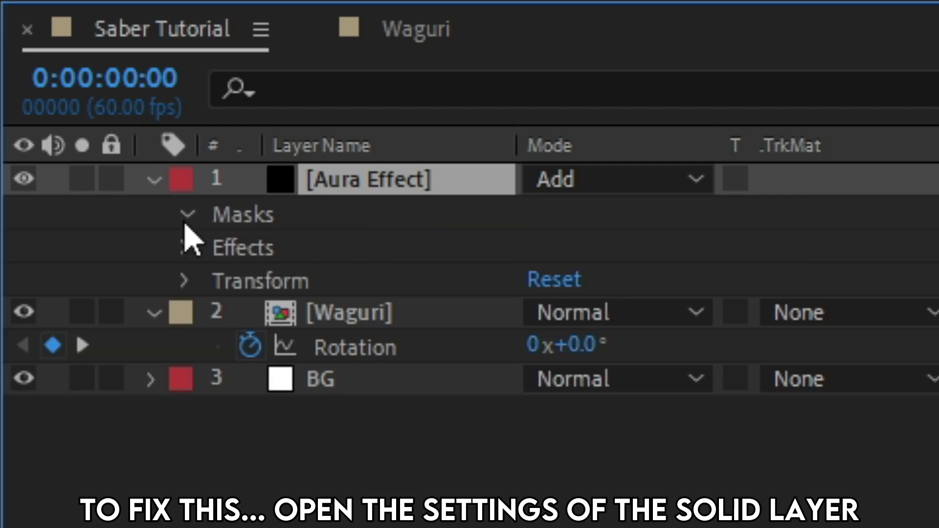
{"action": "left_click", "coordinate": [221, 247]}
{"action": "left_click", "coordinate": [283, 280]}
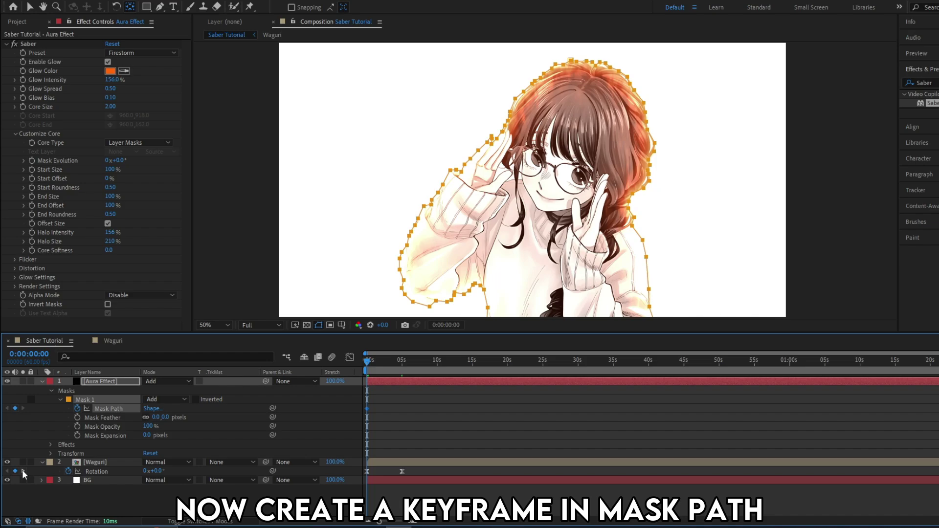
Step: At the rotation's end keyframe, 0:00:05:01, move the mask points near the raised fingers and adjoining hair onto the rotated character's edge
{"action": "left_click", "coordinate": [22, 471]}
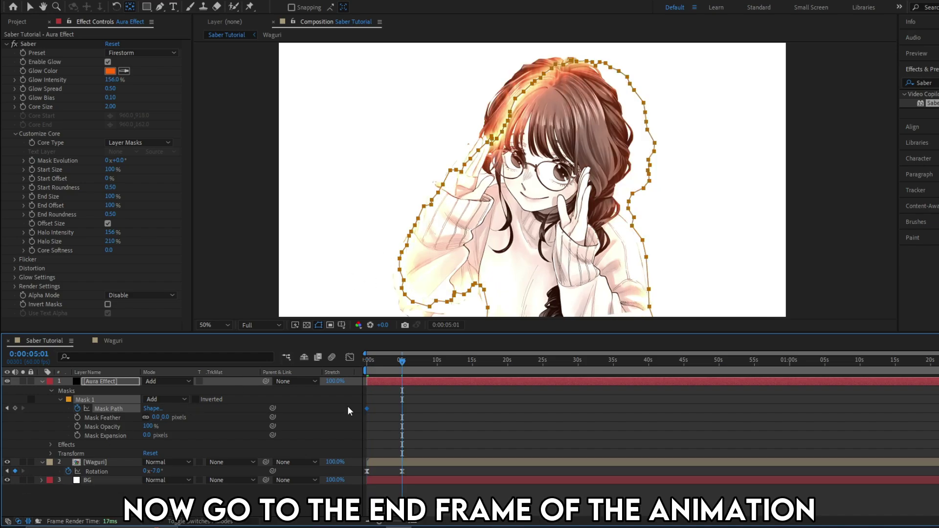
{"action": "left_click", "coordinate": [160, 7]}
{"action": "scroll", "coordinate": [505, 118], "scroll_direction": "up", "scroll_amount": 1}
{"action": "left_click", "coordinate": [111, 383]}
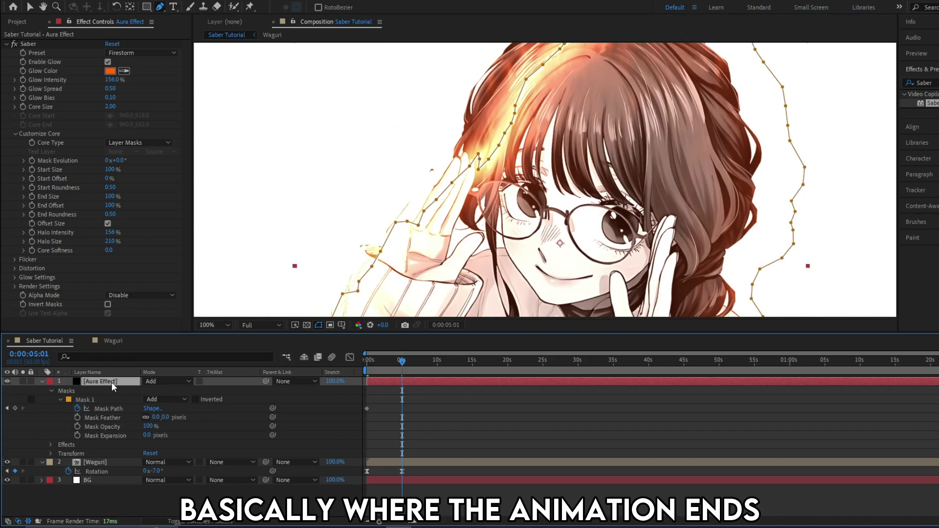
{"action": "left_click_drag", "start_coordinate": [437, 160], "coordinate": [481, 181]}
{"action": "left_click_drag", "start_coordinate": [487, 219], "coordinate": [481, 210]}
{"action": "left_click_drag", "start_coordinate": [502, 204], "coordinate": [495, 190]}
{"action": "left_click_drag", "start_coordinate": [519, 189], "coordinate": [513, 158]}
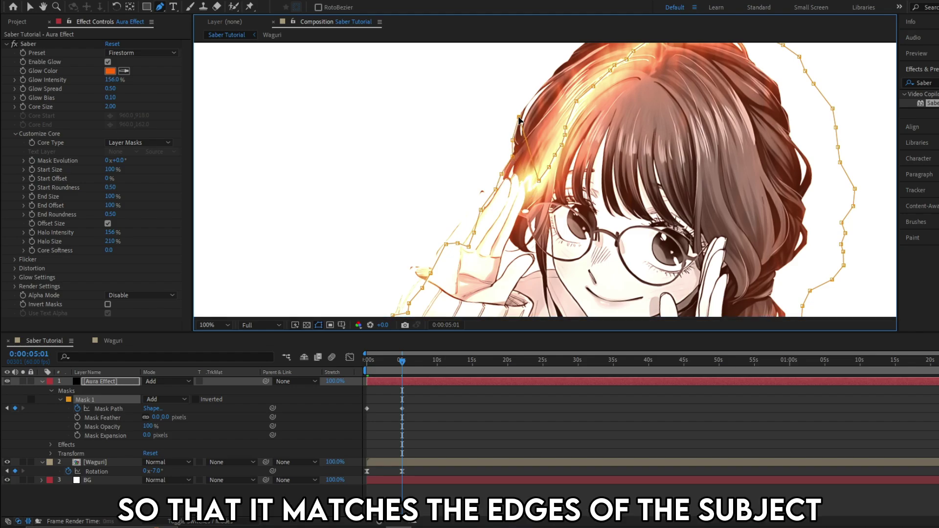
Step: Fit the mask points over the crown of the rotated character's hair to its outline
{"action": "left_click_drag", "start_coordinate": [535, 154], "coordinate": [532, 222]}
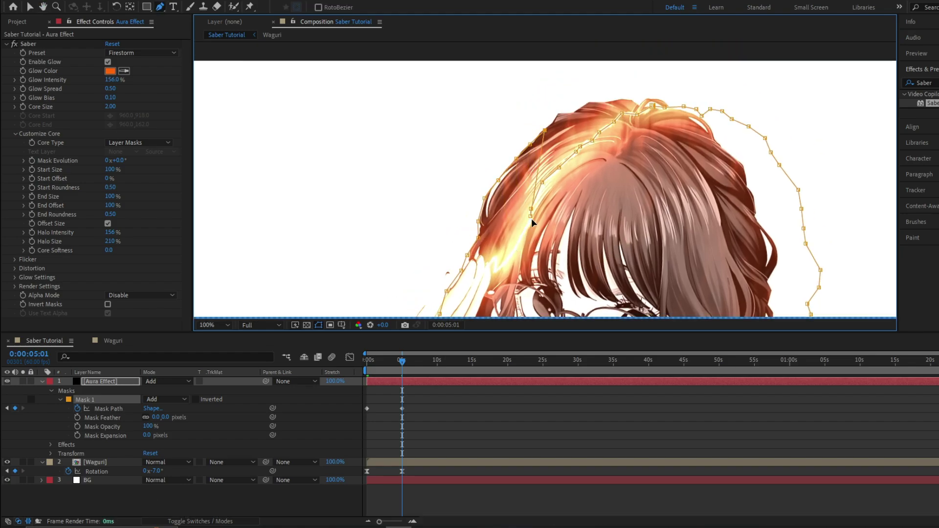
{"action": "left_click_drag", "start_coordinate": [559, 167], "coordinate": [576, 151]}
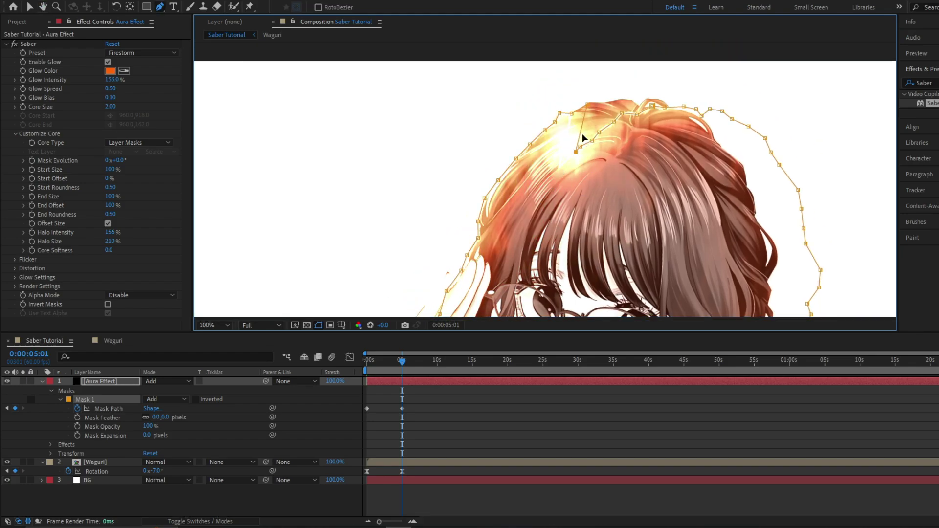
{"action": "scroll", "coordinate": [630, 105], "scroll_direction": "up", "scroll_amount": 1}
{"action": "left_click_drag", "start_coordinate": [631, 105], "coordinate": [556, 167]}
{"action": "left_click_drag", "start_coordinate": [536, 191], "coordinate": [574, 175]}
{"action": "scroll", "coordinate": [575, 175], "scroll_direction": "down", "scroll_amount": 1}
{"action": "left_click_drag", "start_coordinate": [602, 235], "coordinate": [591, 186]}
{"action": "key", "text": "g"}
{"action": "left_click", "coordinate": [597, 136]}
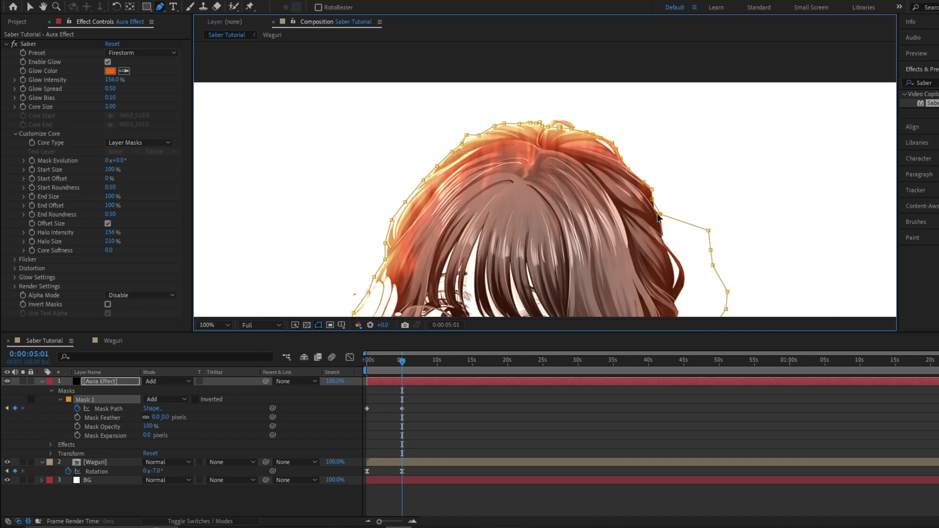
Step: Fit the mask points down the right side of the hair and along the right shoulder to the rotated character
{"action": "left_click_drag", "start_coordinate": [652, 254], "coordinate": [565, 168]}
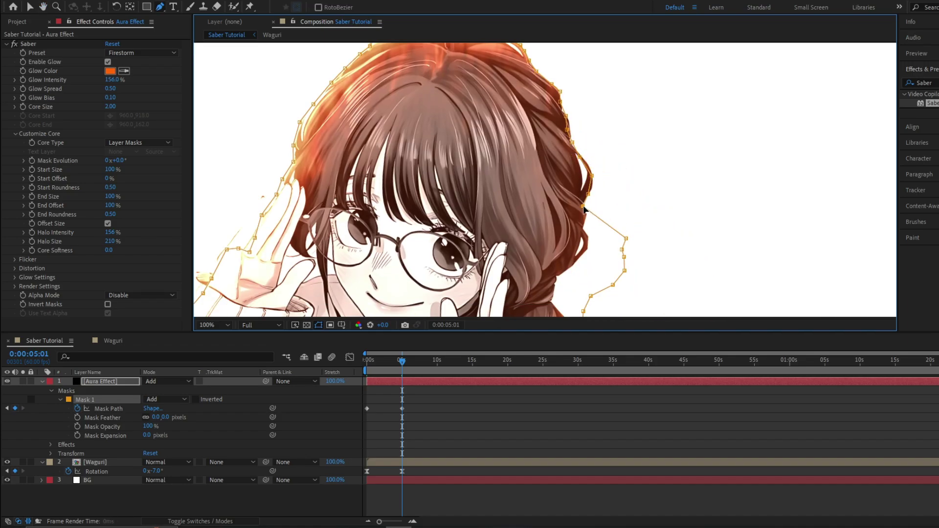
{"action": "left_click_drag", "start_coordinate": [590, 239], "coordinate": [660, 194]}
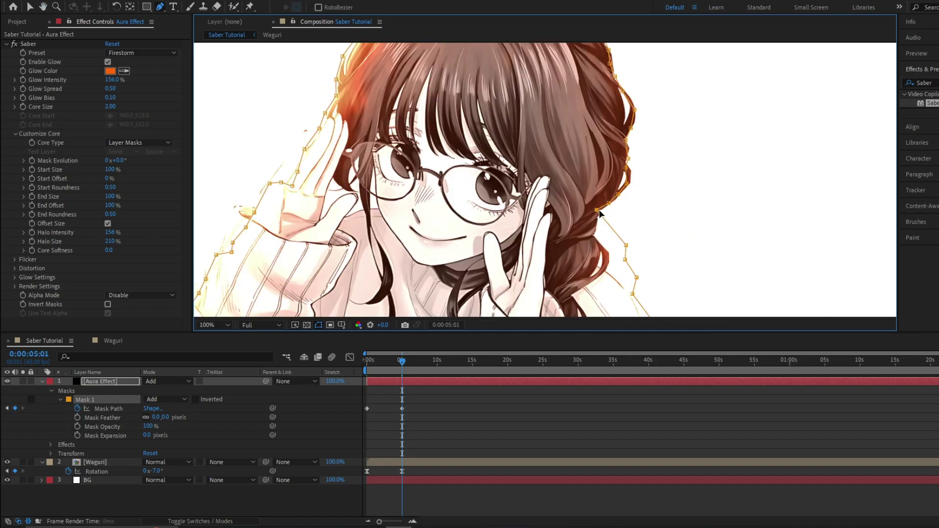
{"action": "left_click_drag", "start_coordinate": [577, 267], "coordinate": [577, 196]}
{"action": "left_click_drag", "start_coordinate": [564, 234], "coordinate": [565, 132]}
{"action": "left_click_drag", "start_coordinate": [591, 140], "coordinate": [579, 146]}
{"action": "left_click_drag", "start_coordinate": [598, 174], "coordinate": [588, 180]}
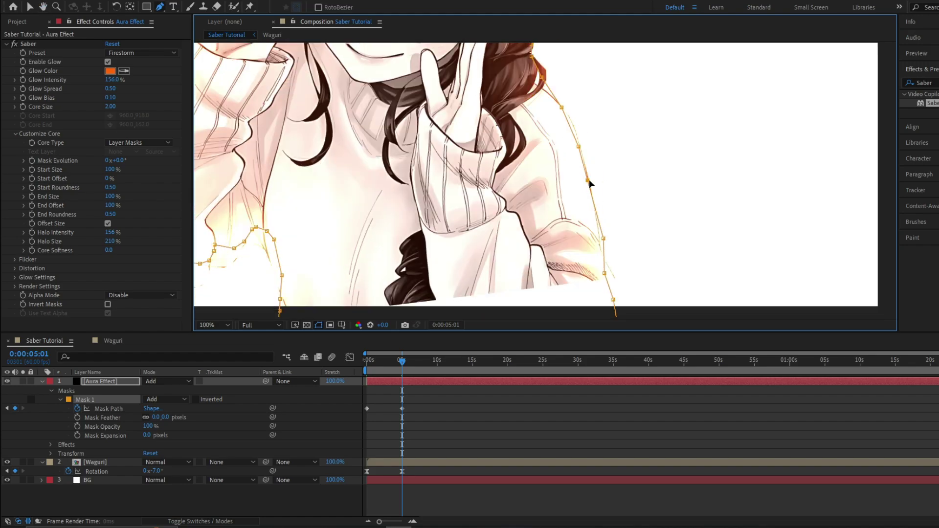
Step: Fit the remaining mask points along the right arm, the bottom edge and the left sleeve to the rotated character
{"action": "scroll", "coordinate": [609, 273], "scroll_direction": "down", "scroll_amount": 1}
{"action": "key", "text": "ctrl+shift+a"}
{"action": "left_click", "coordinate": [98, 382]}
{"action": "scroll", "coordinate": [422, 178], "scroll_direction": "up", "scroll_amount": 1}
{"action": "left_click", "coordinate": [336, 130]}
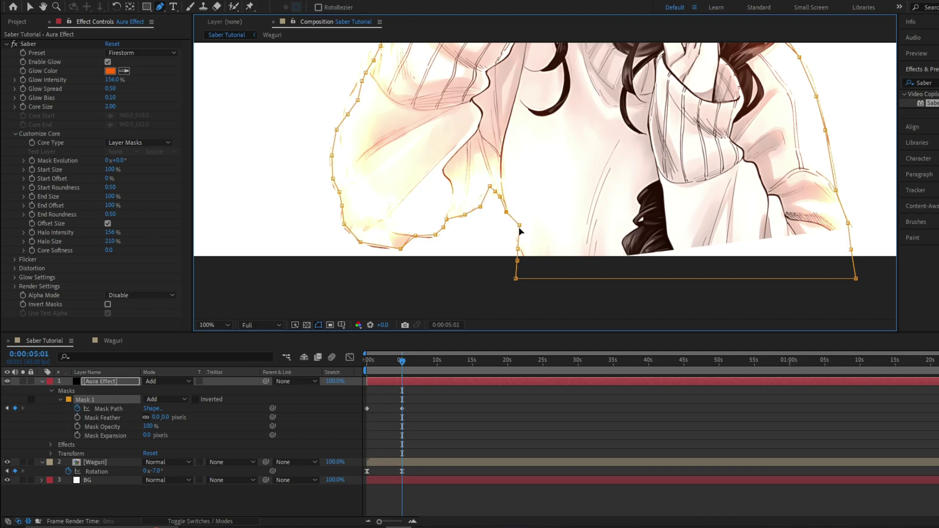
Step: Apply Easy Ease to both Mask Path keyframes of Mask 1 and return to the first keyframe at 0:00:00:00
{"action": "scroll", "coordinate": [520, 230], "scroll_direction": "down", "scroll_amount": 2}
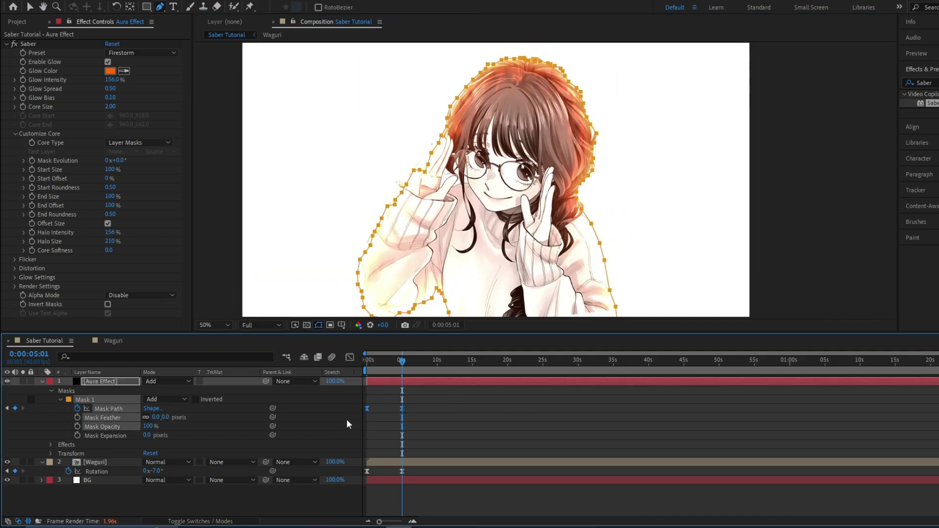
{"action": "left_click", "coordinate": [7, 409]}
{"action": "left_click", "coordinate": [452, 409]}
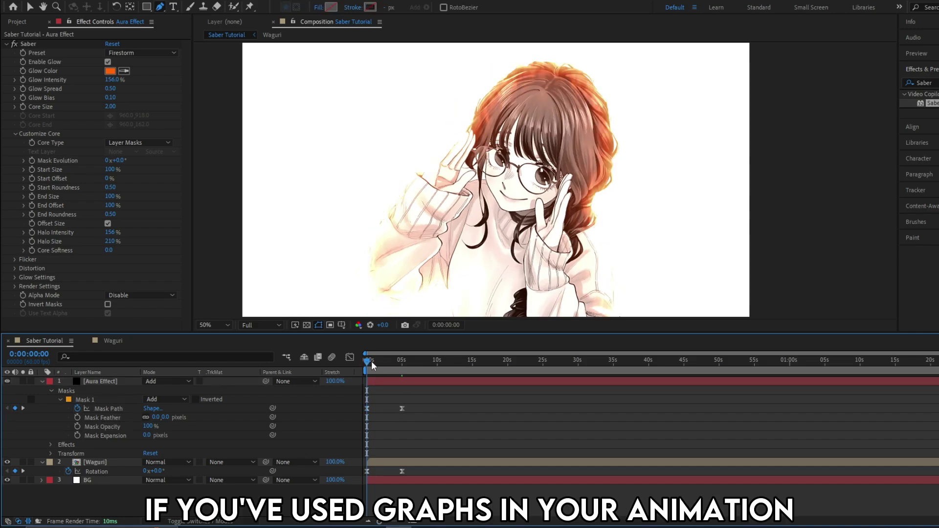
Step: Set the composition preview resolution to Full and save the project
{"action": "left_click", "coordinate": [261, 325]}
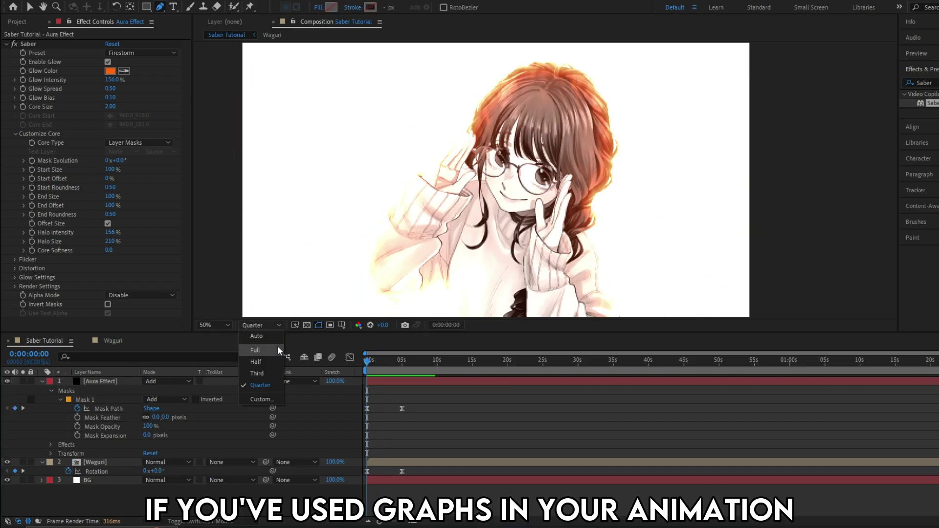
{"action": "left_click", "coordinate": [277, 347]}
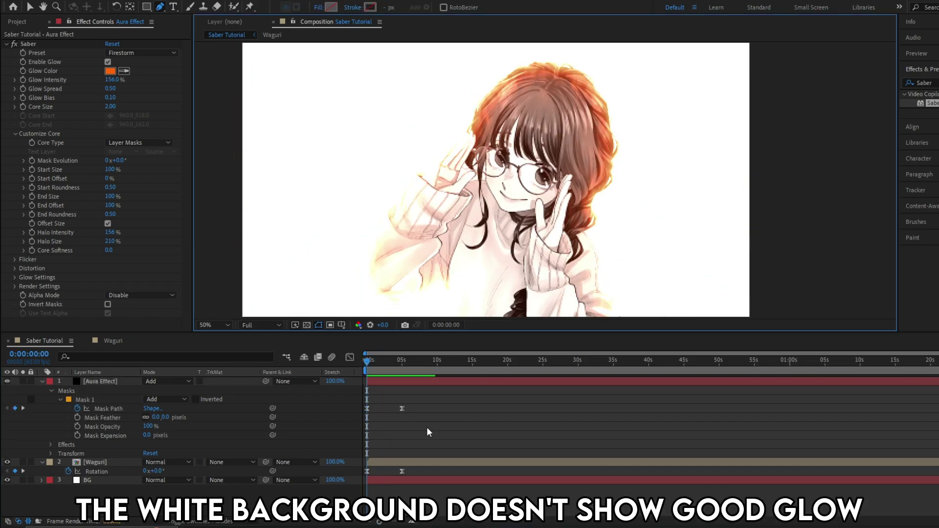
{"action": "left_click", "coordinate": [268, 434]}
{"action": "key", "text": "ctrl+s"}
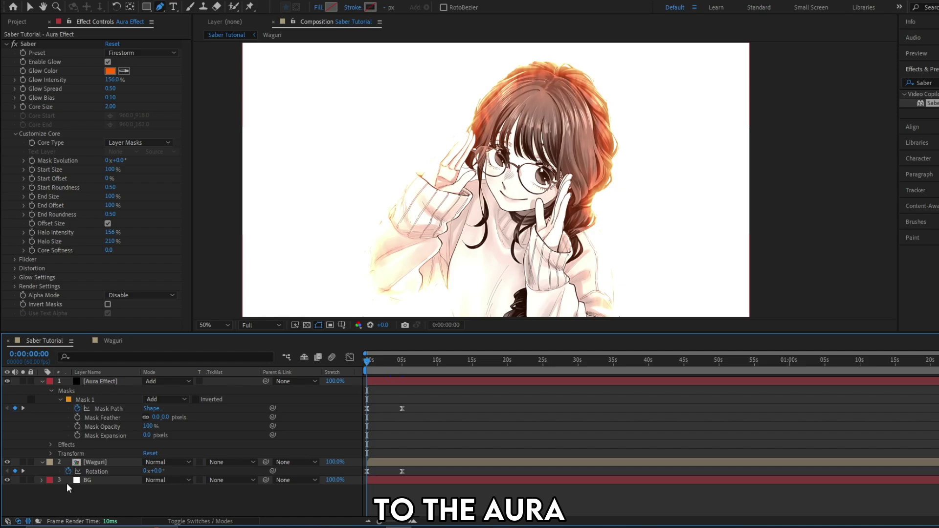
Step: Create a black 1920 x 1080 px solid and place it between the Waguri and BG layers as the new background
{"action": "right_click", "coordinate": [358, 484]}
{"action": "mouse_move", "coordinate": [390, 360]}
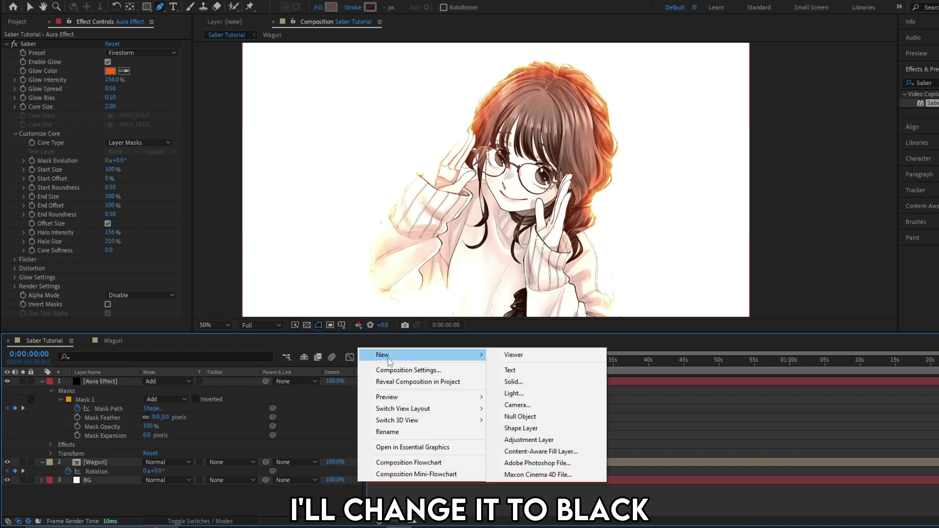
{"action": "left_click", "coordinate": [512, 382]}
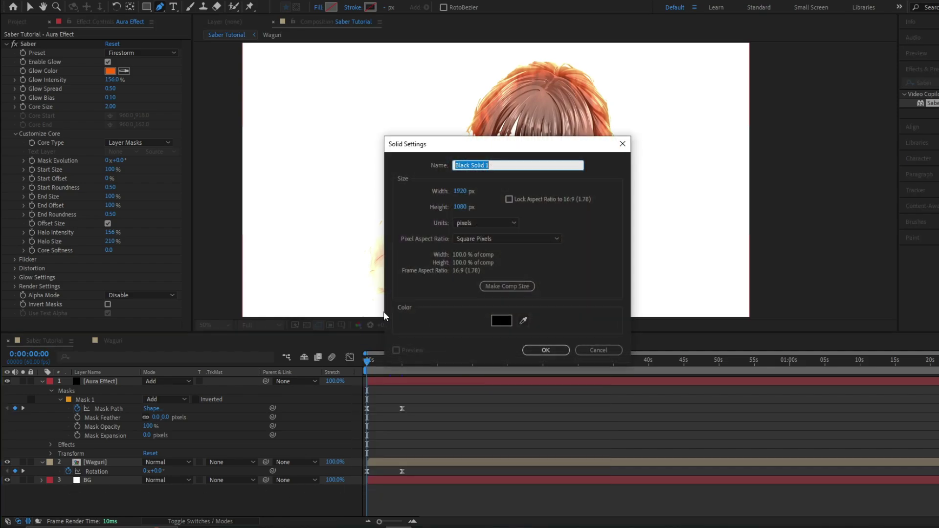
{"action": "left_click", "coordinate": [538, 350]}
{"action": "left_click_drag", "start_coordinate": [105, 481], "coordinate": [106, 485]}
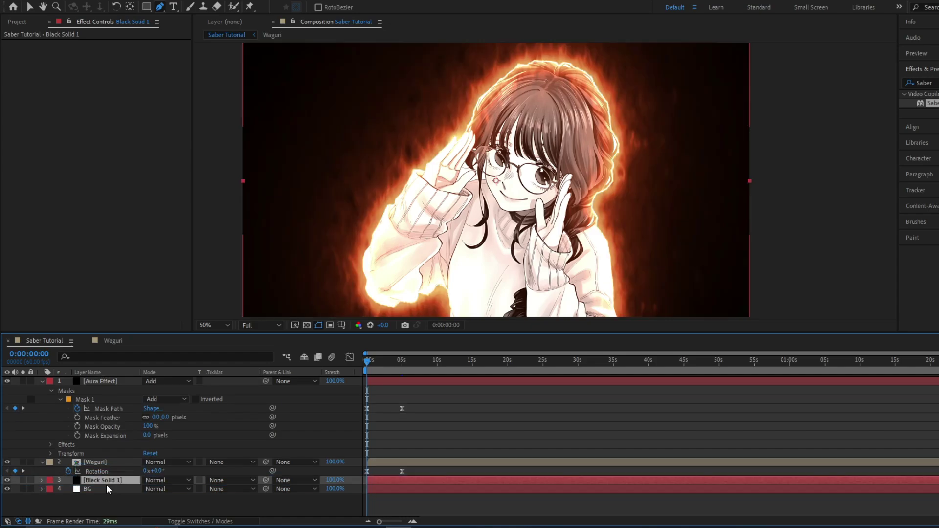
Step: Change the Saber preset on the Aura Effect layer to Energy and preview the animation
{"action": "left_click", "coordinate": [153, 49]}
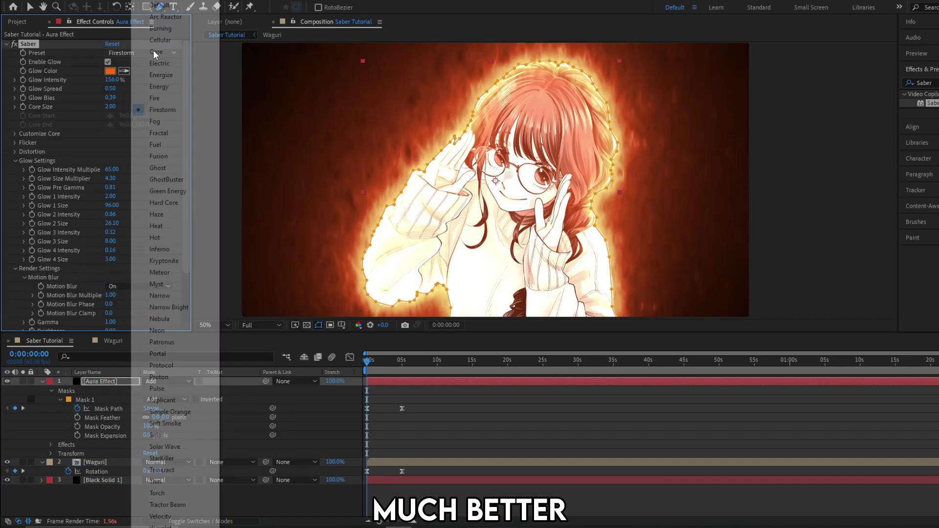
{"action": "left_click", "coordinate": [157, 53]}
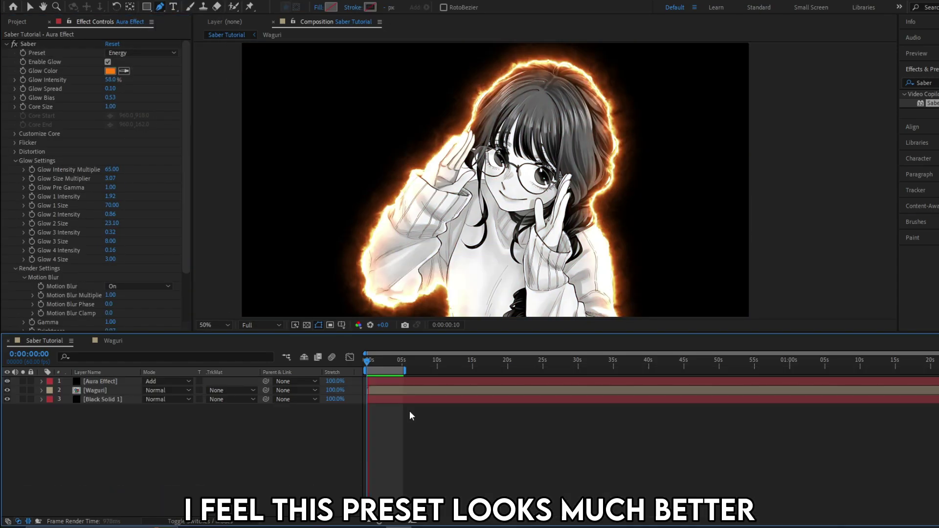
{"action": "key", "text": "space"}
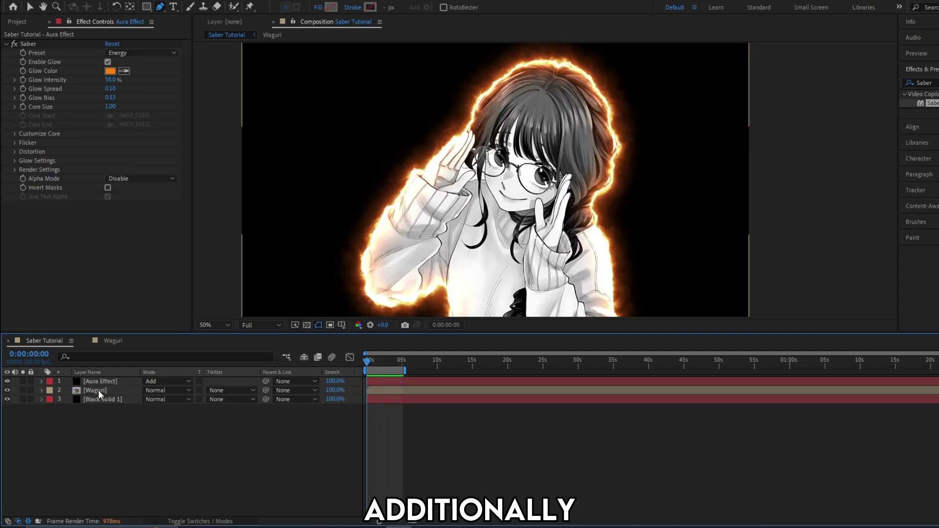
Step: Duplicate the Waguri layer and place the copy above Aura Effect so the aura sits behind the character
{"action": "key", "text": "slash"}
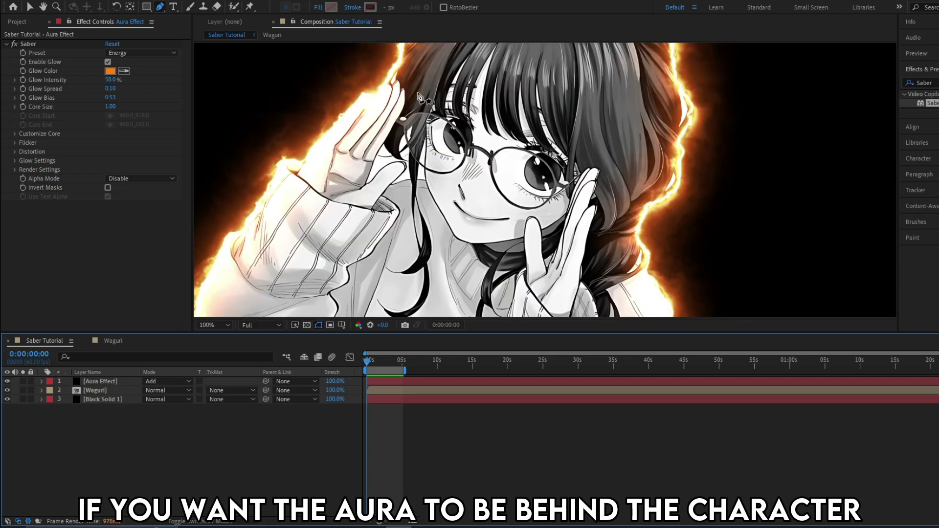
{"action": "key", "text": "comma"}
{"action": "left_click", "coordinate": [110, 391]}
{"action": "key", "text": "ctrl+d"}
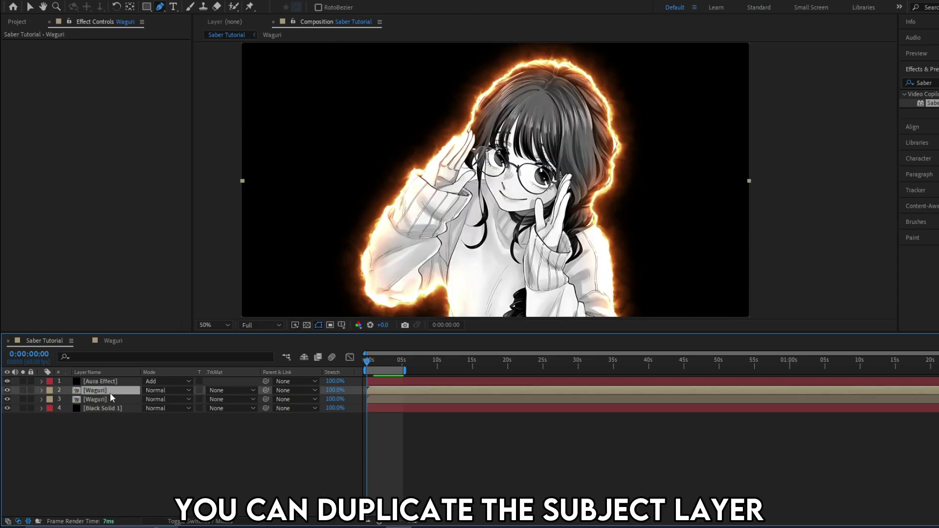
{"action": "left_click_drag", "start_coordinate": [111, 384], "coordinate": [111, 381]}
{"action": "left_click", "coordinate": [131, 434]}
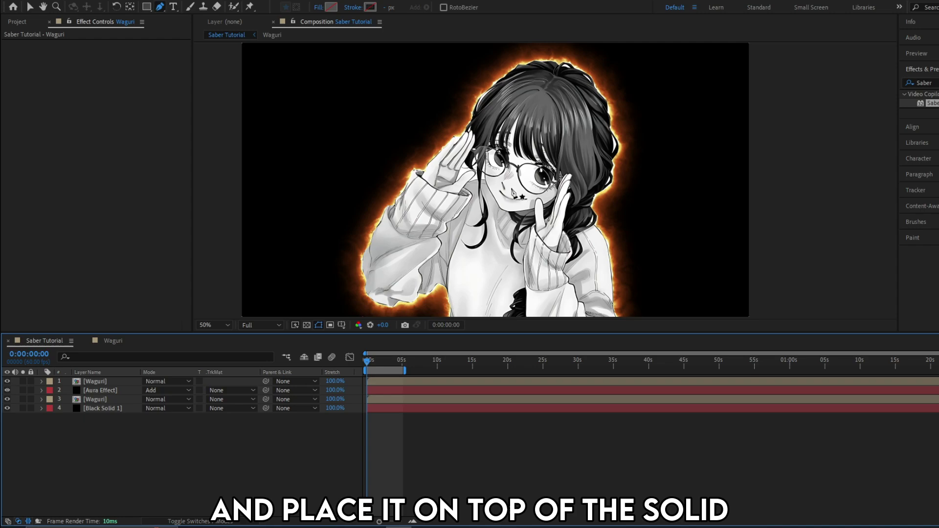
{"action": "key", "text": "comma"}
{"action": "key", "text": "period"}
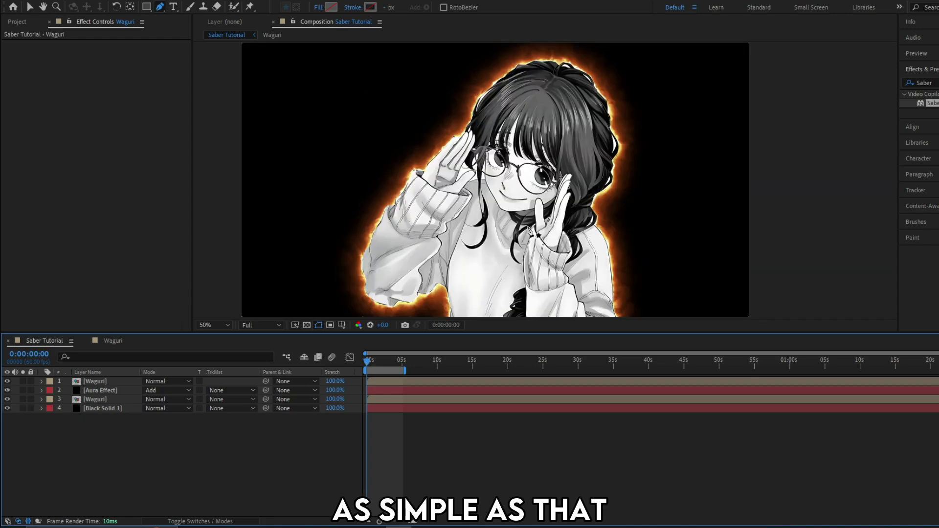